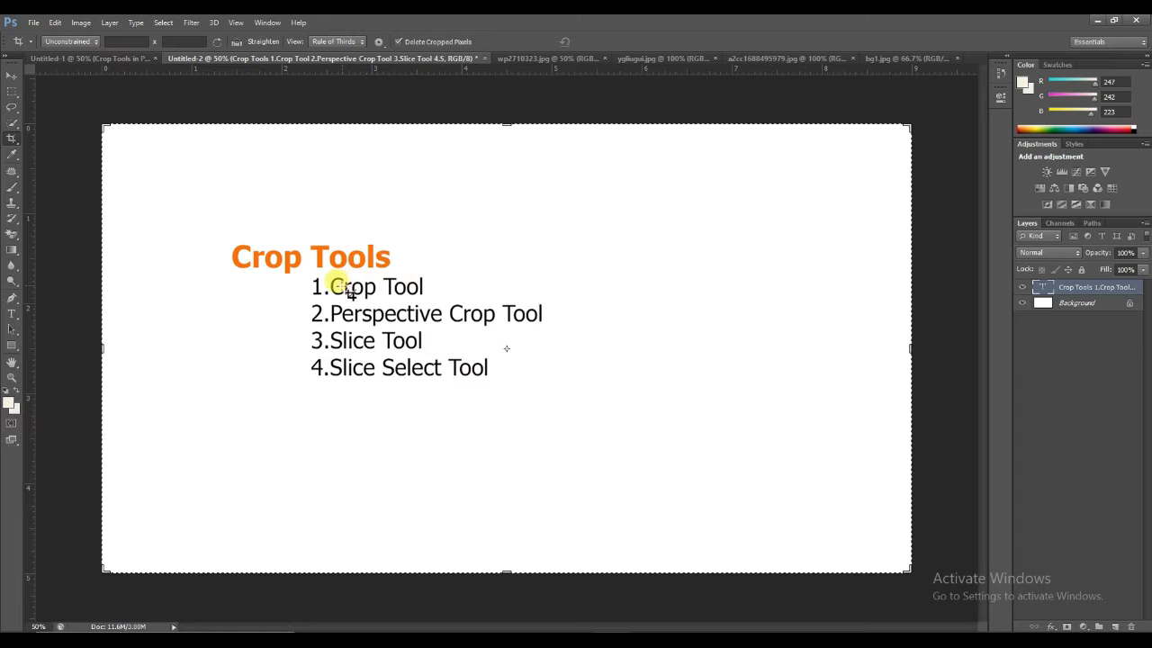
# Step: In wp2710323.jpg, try cropping a strip off the lower edge of the poster, and undo the crop
pyautogui.click(505, 59)
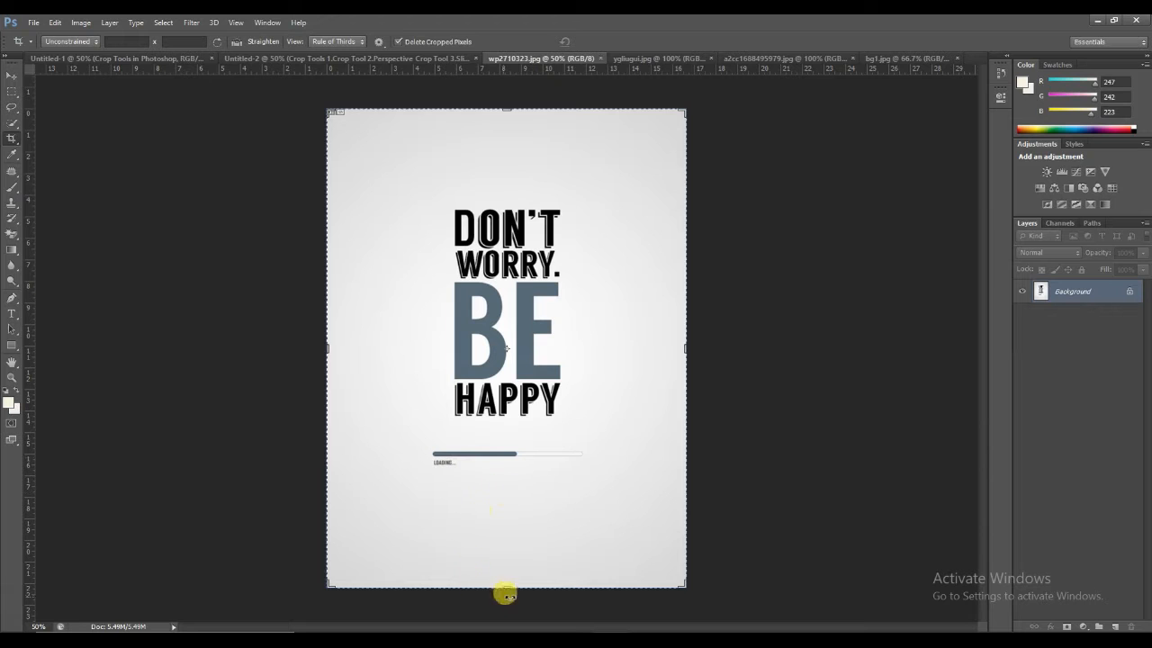
pyautogui.moveTo(508, 586); pyautogui.dragTo(496, 548)
pyautogui.press('Return')
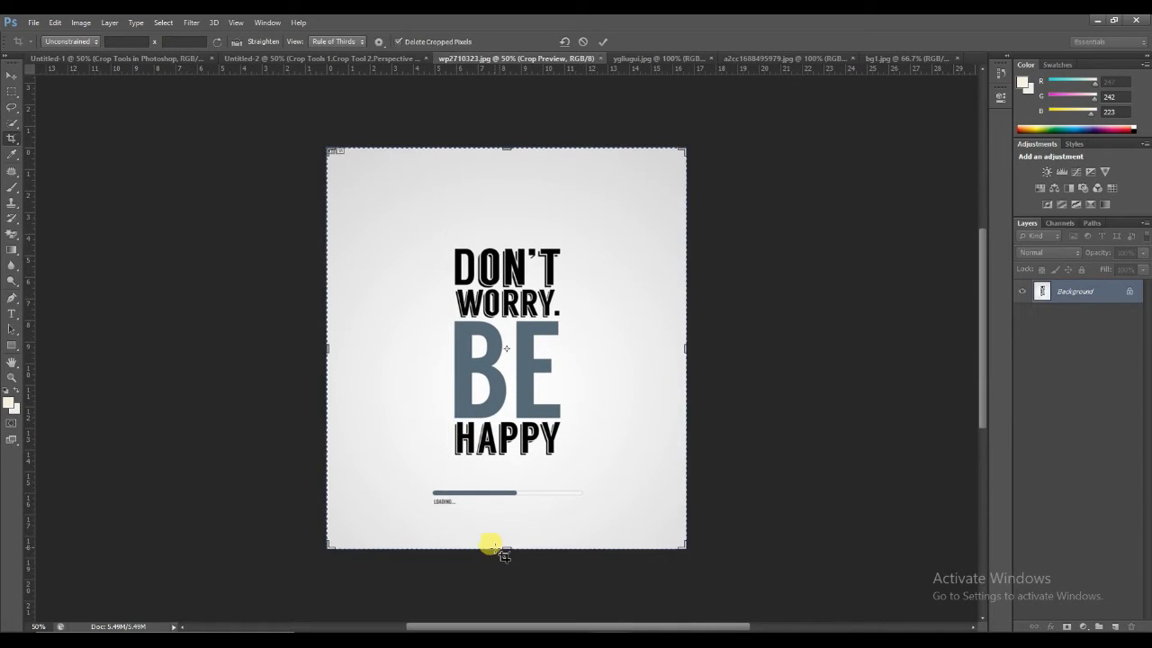
pyautogui.hotkey('ctrl', 'z')
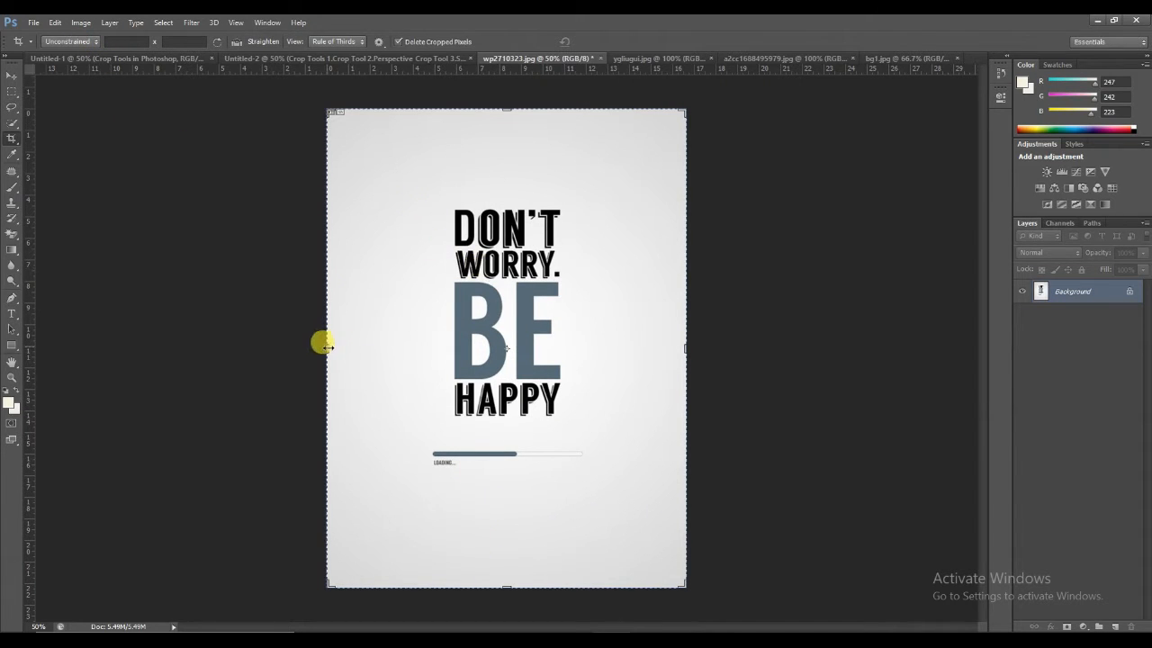
# Step: Try cropping both side margins off the poster so it becomes narrower around the text, and undo the crop
pyautogui.moveTo(327, 348); pyautogui.dragTo(359, 347)
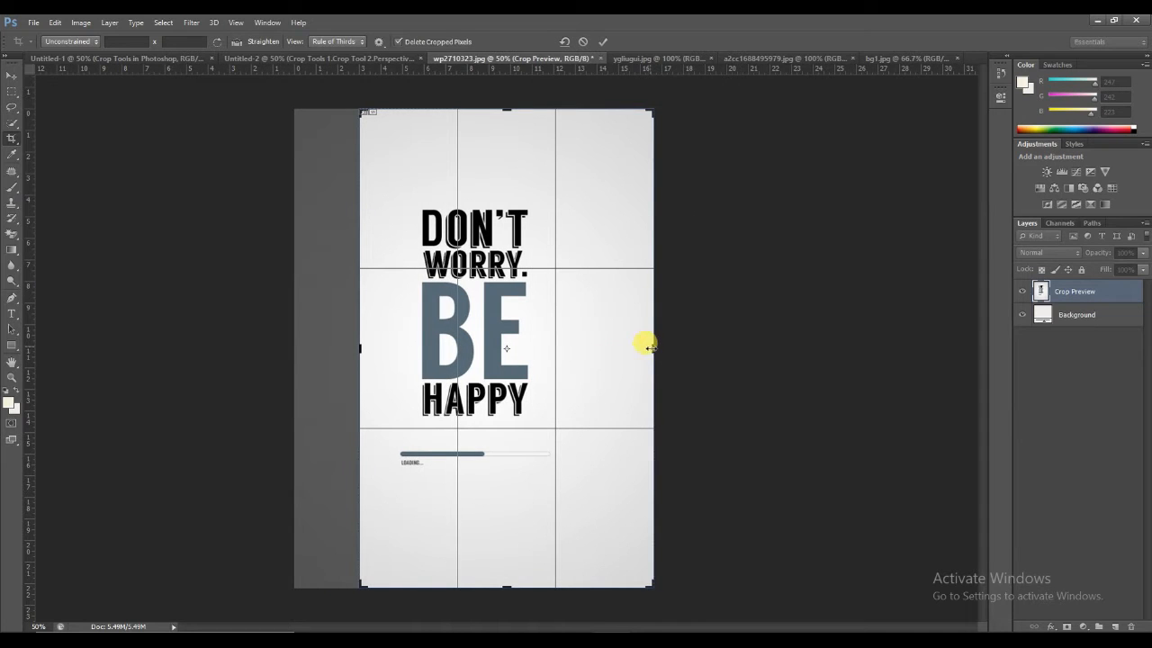
pyautogui.moveTo(652, 348); pyautogui.dragTo(615, 347)
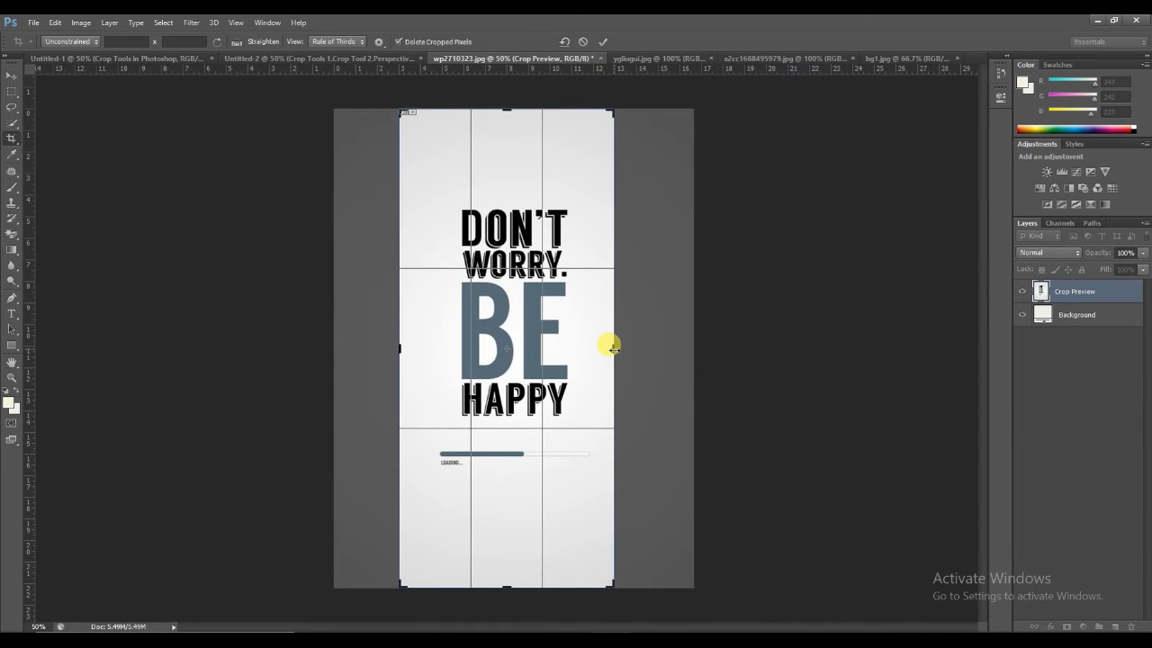
pyautogui.press('Return')
pyautogui.hotkey('ctrl', 'z')
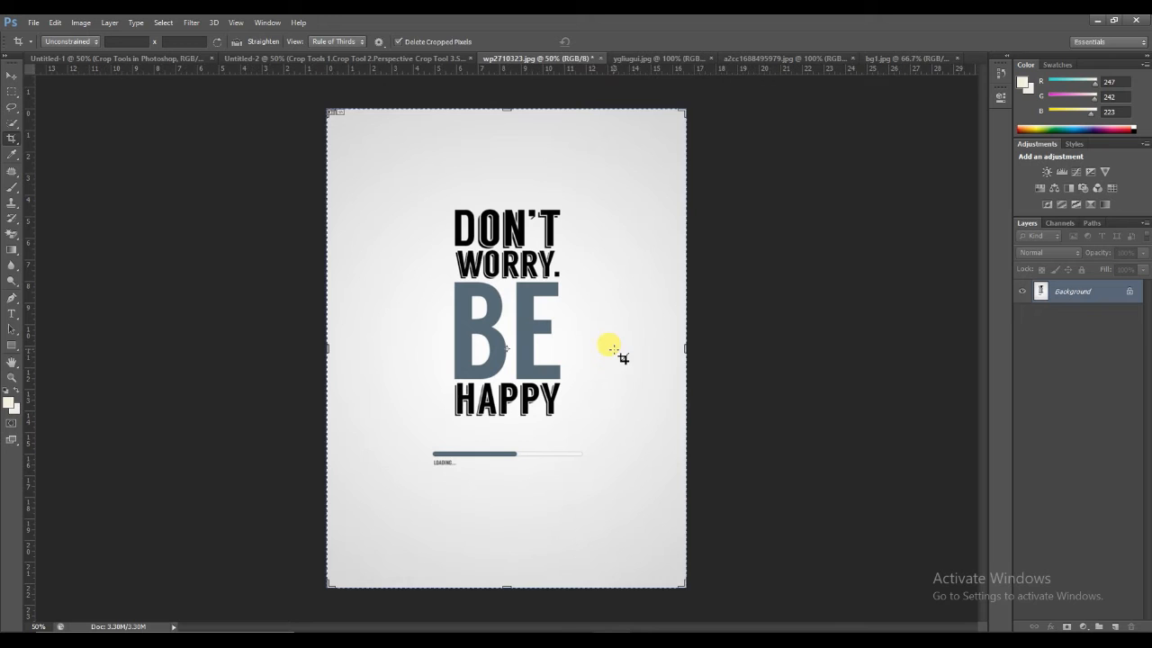
# Step: Crop the poster in wp2710323.jpg to a square using the 1 x 1 (Square) ratio
pyautogui.click(61, 42)
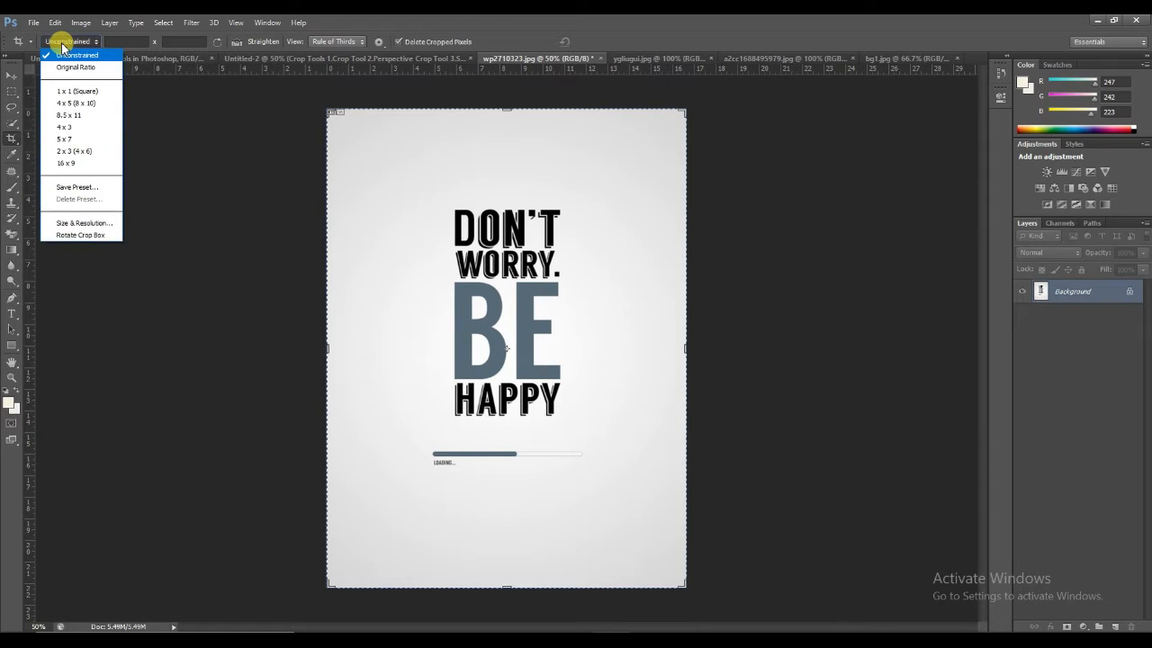
pyautogui.click(68, 67)
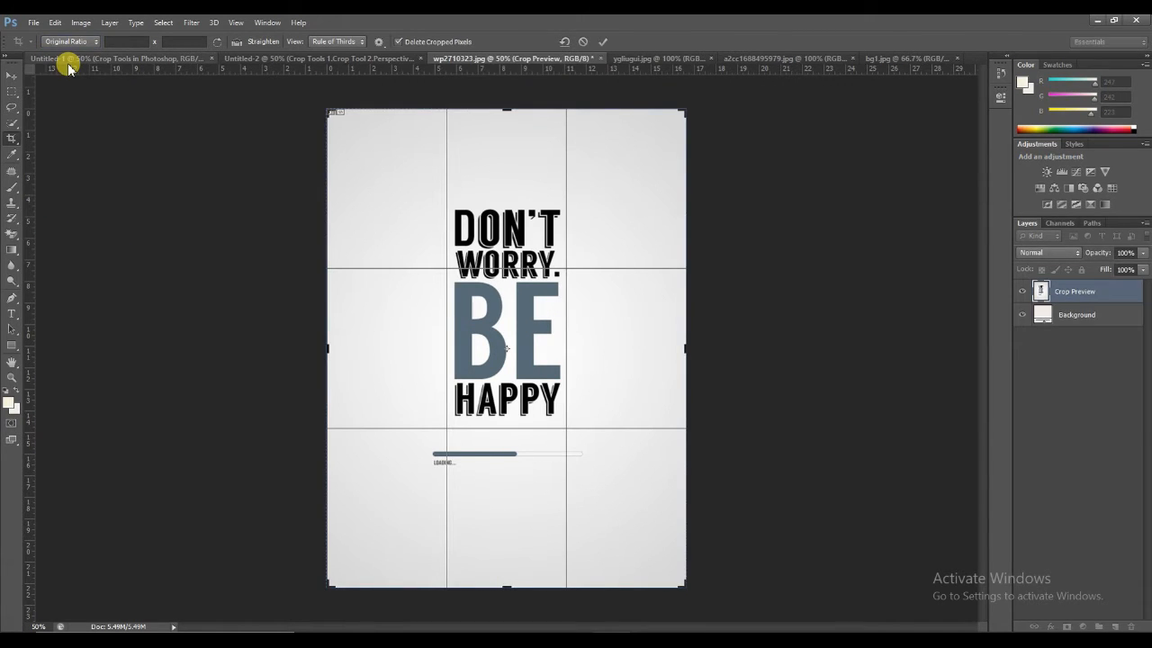
pyautogui.click(59, 42)
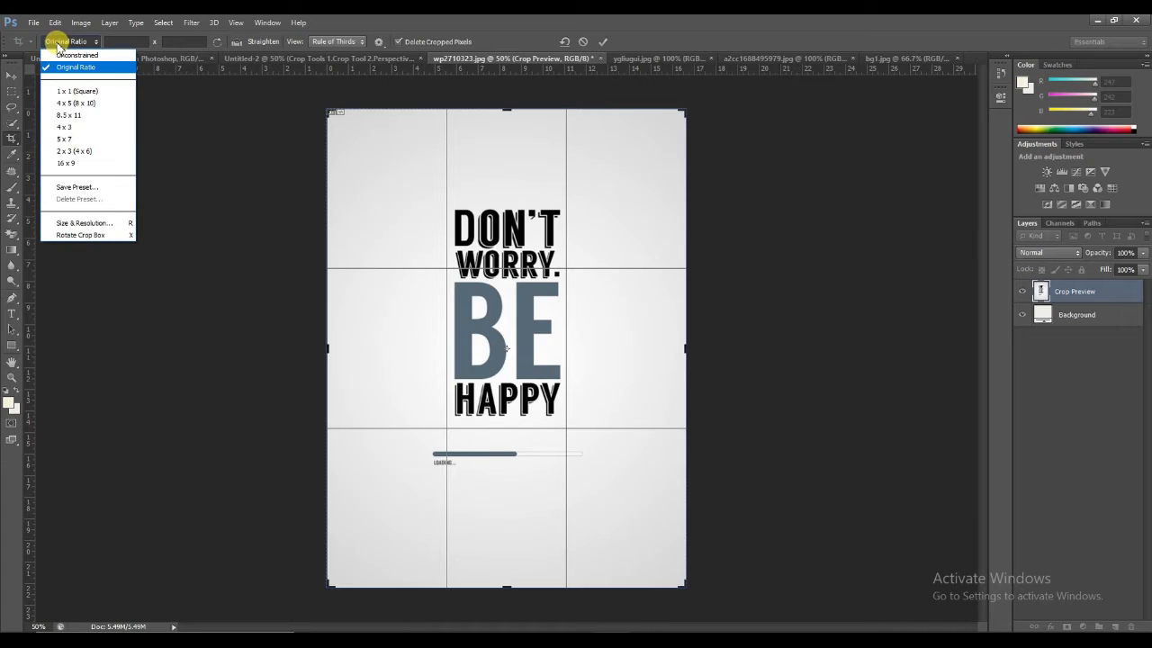
pyautogui.click(69, 93)
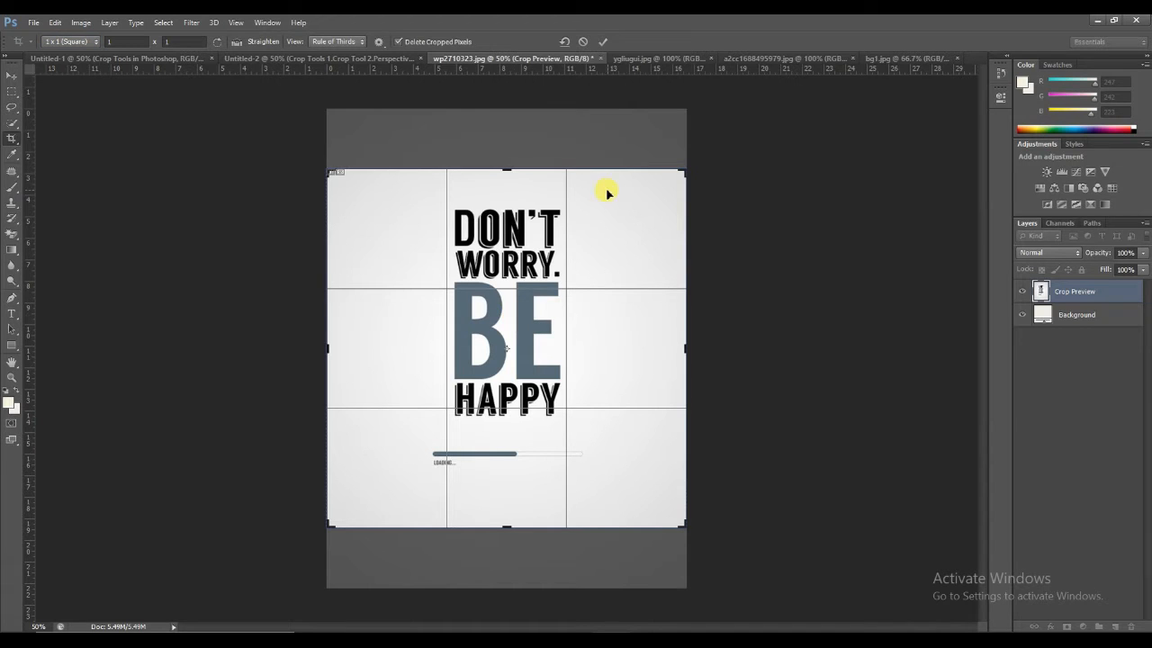
pyautogui.press('Return')
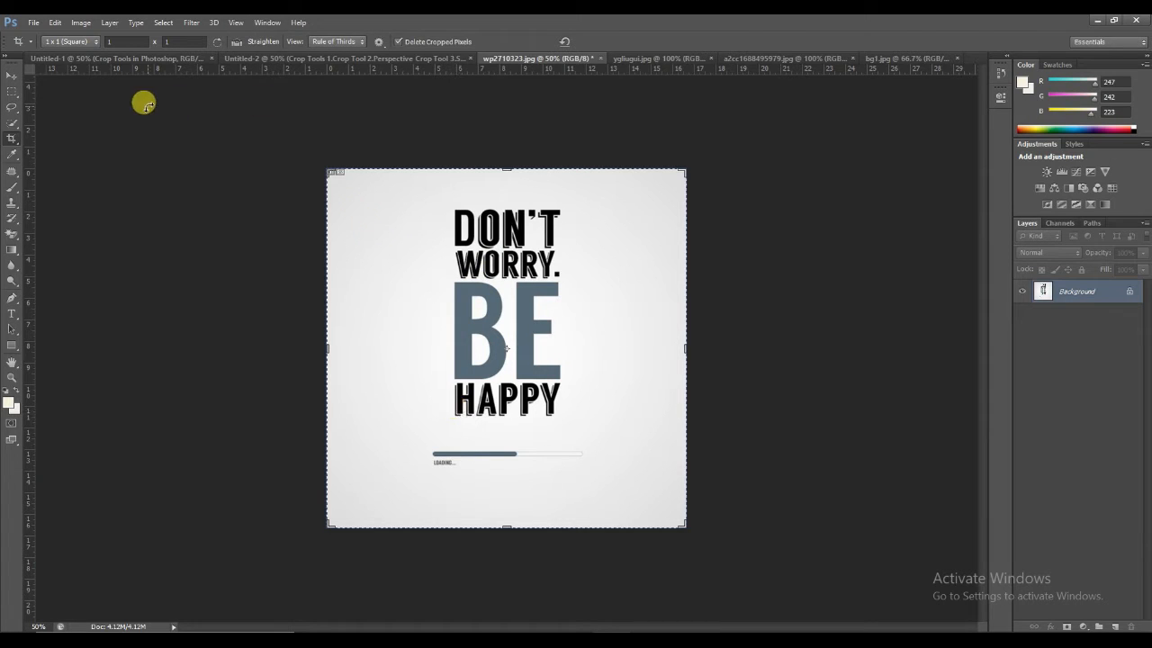
# Step: View the Crop Tool's Size & Resolution settings and close them without entering any values
pyautogui.click(79, 42)
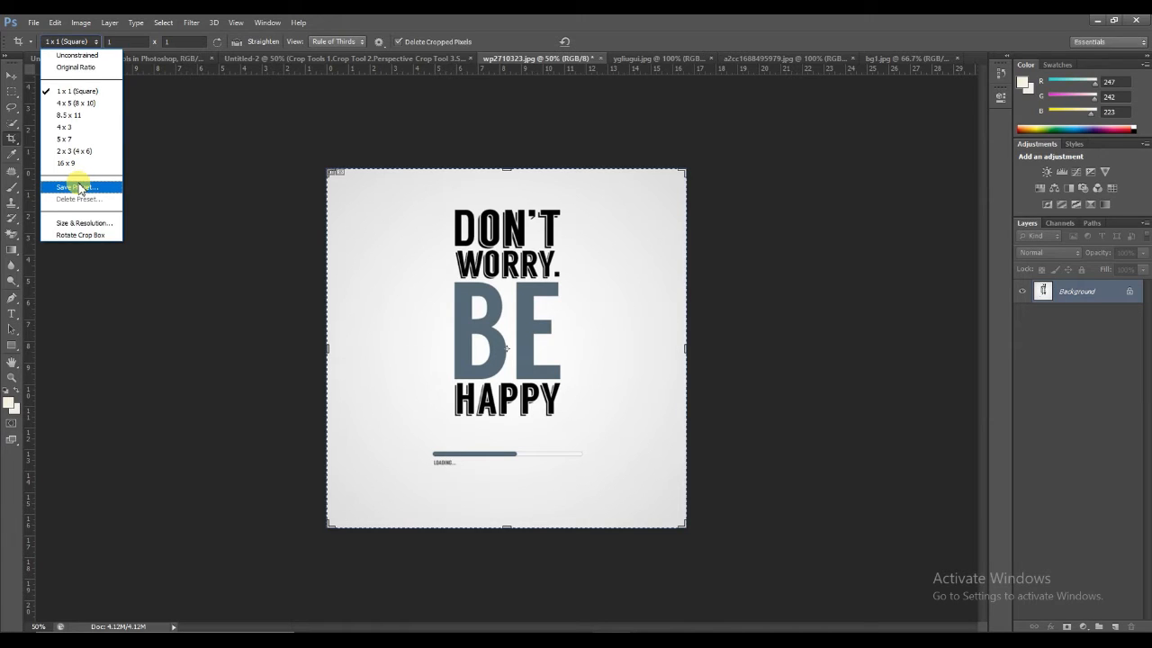
pyautogui.click(87, 223)
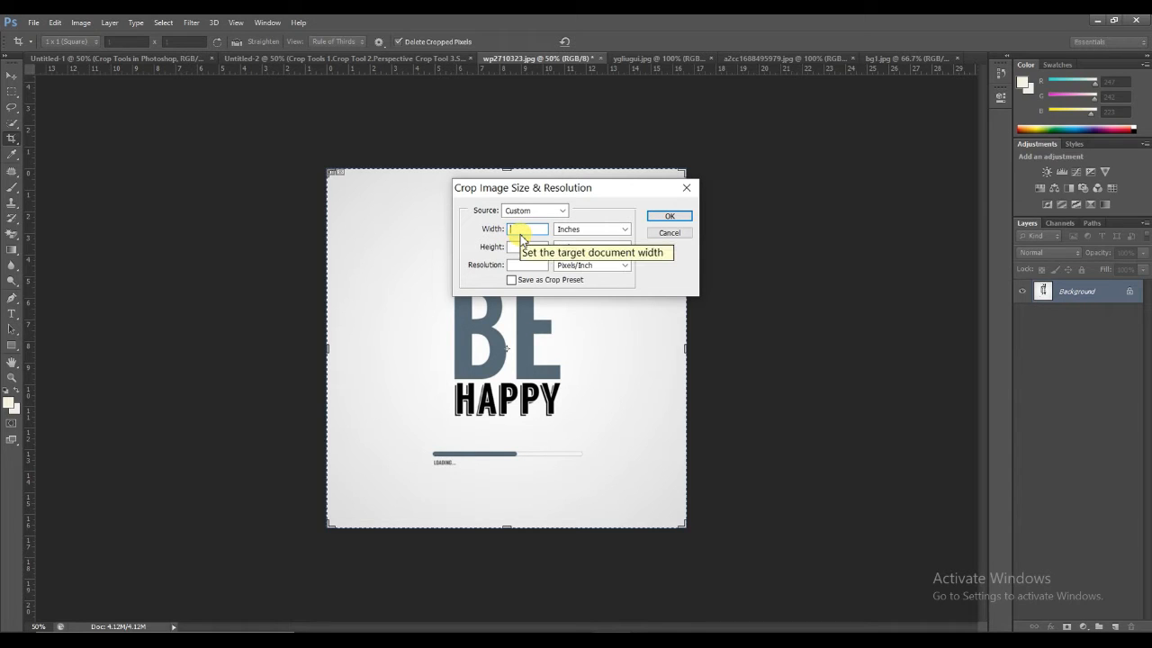
pyautogui.click(668, 233)
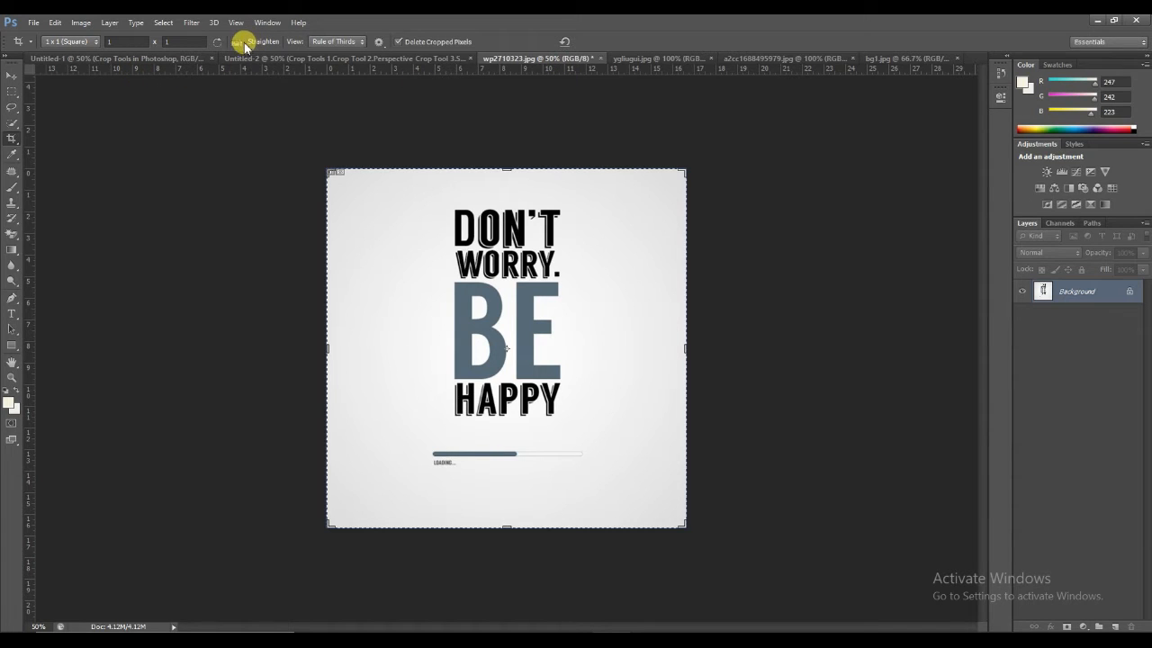
# Step: In ygliugui.jpg, try straightening and cropping the photo along the tilted grass horizon, and undo the crop
pyautogui.click(620, 60)
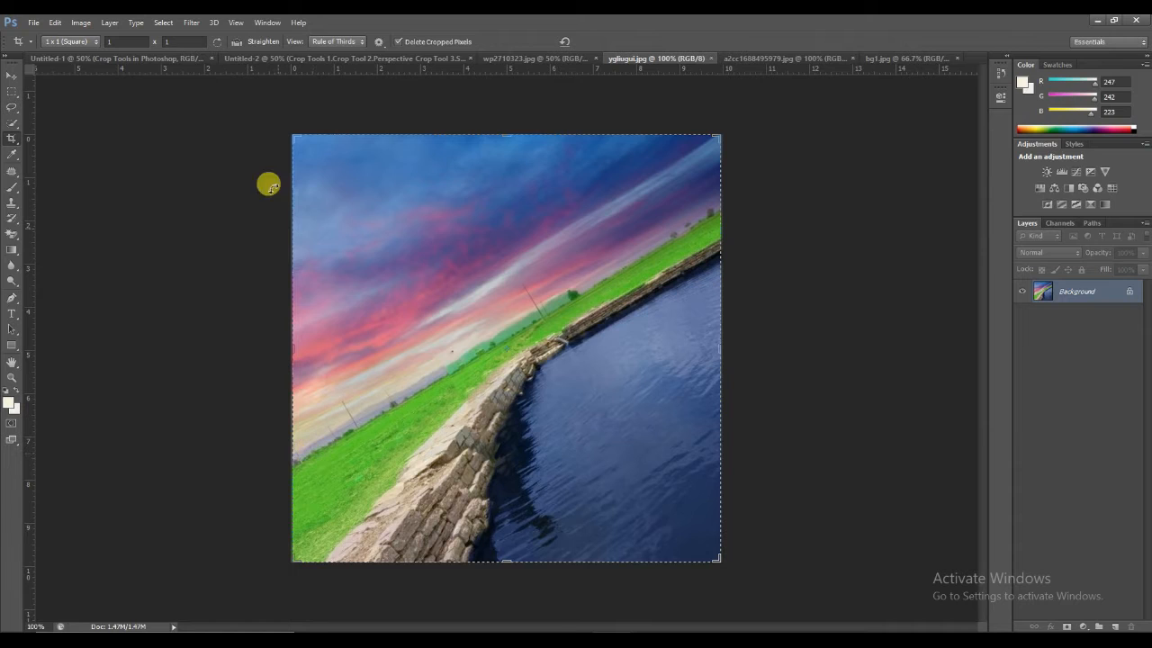
pyautogui.click(237, 42)
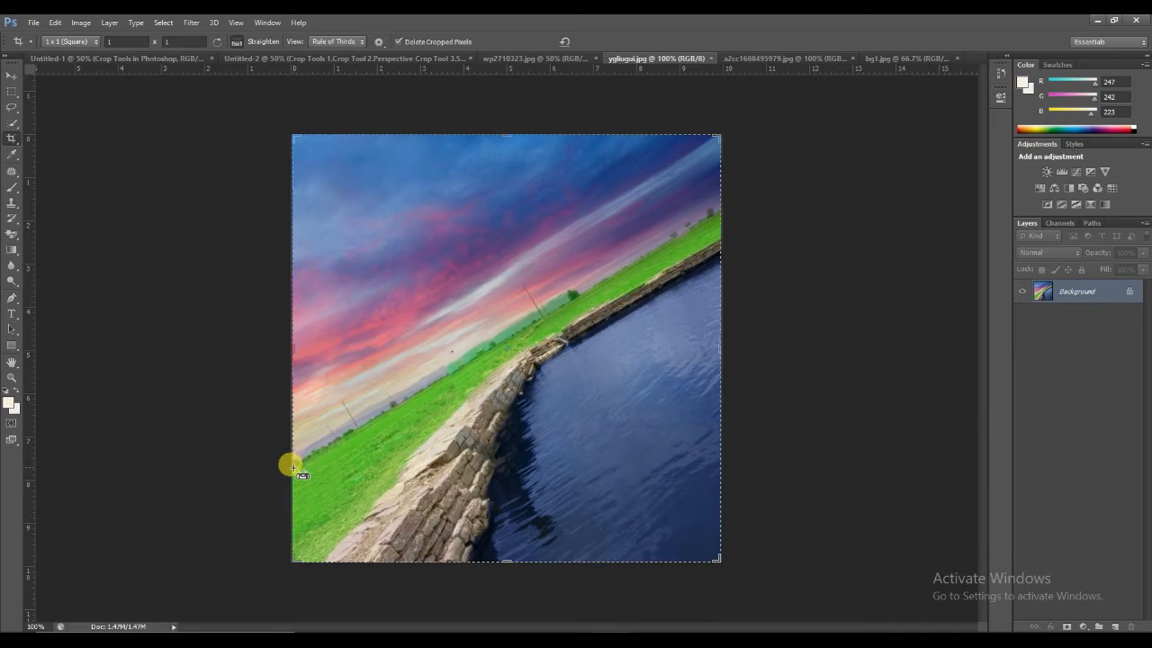
pyautogui.moveTo(292, 465)
pyautogui.mouseDown()
pyautogui.moveTo(522, 368)
pyautogui.moveTo(606, 283)
pyautogui.moveTo(721, 213)
pyautogui.mouseUp()
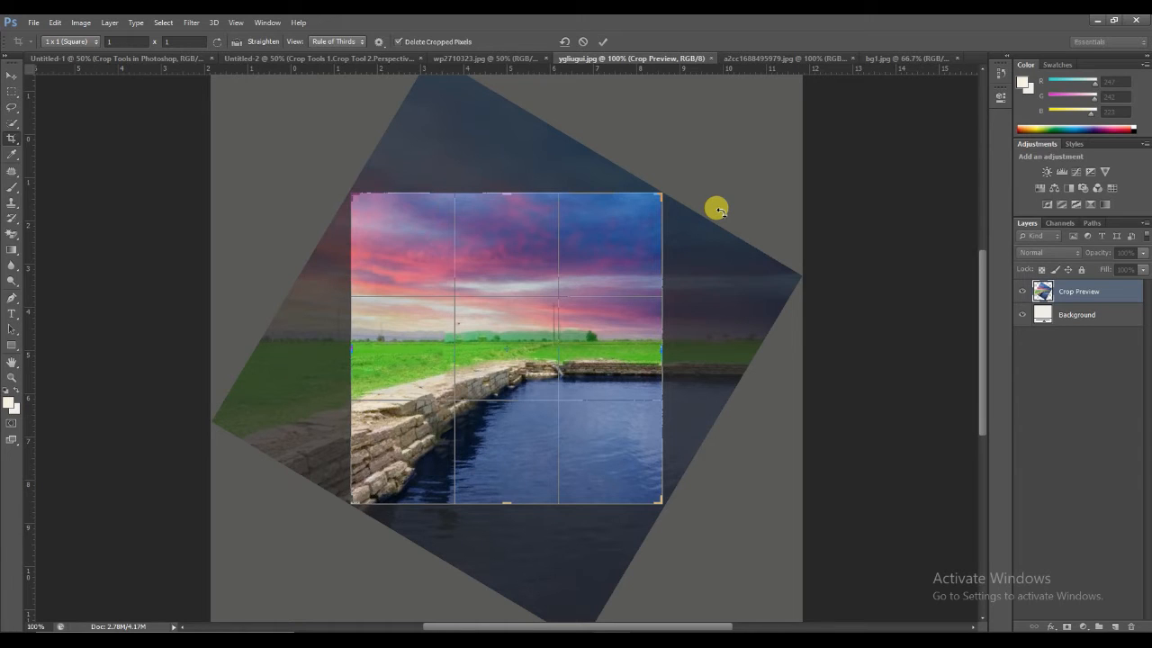
pyautogui.press('Return')
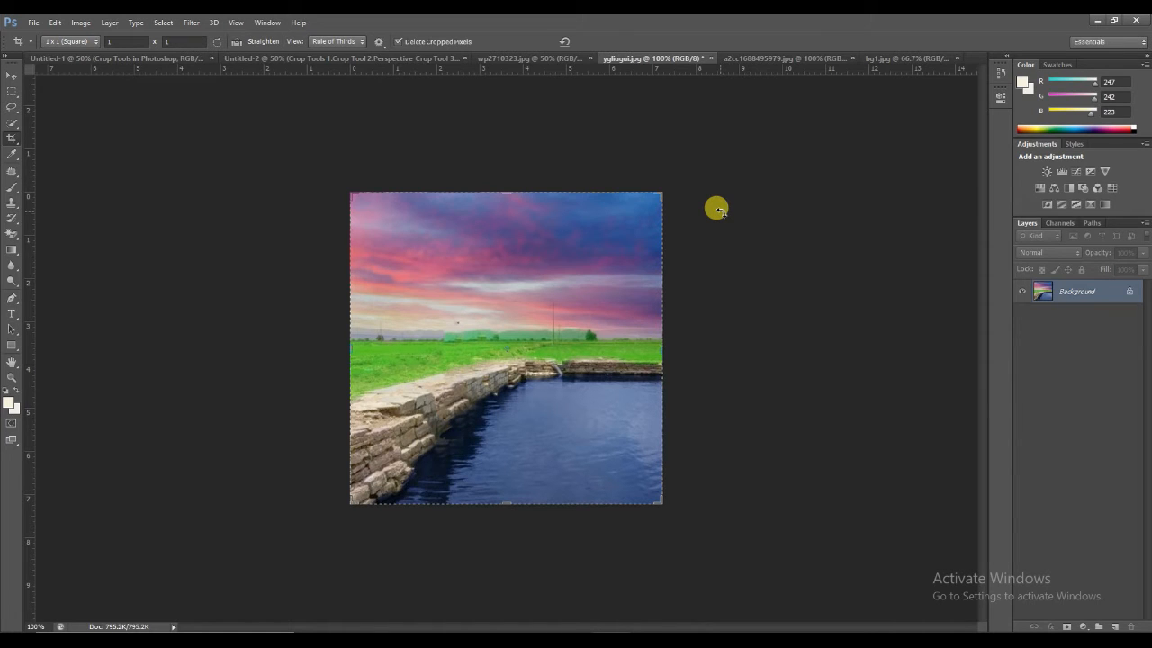
pyautogui.hotkey('ctrl', 'z')
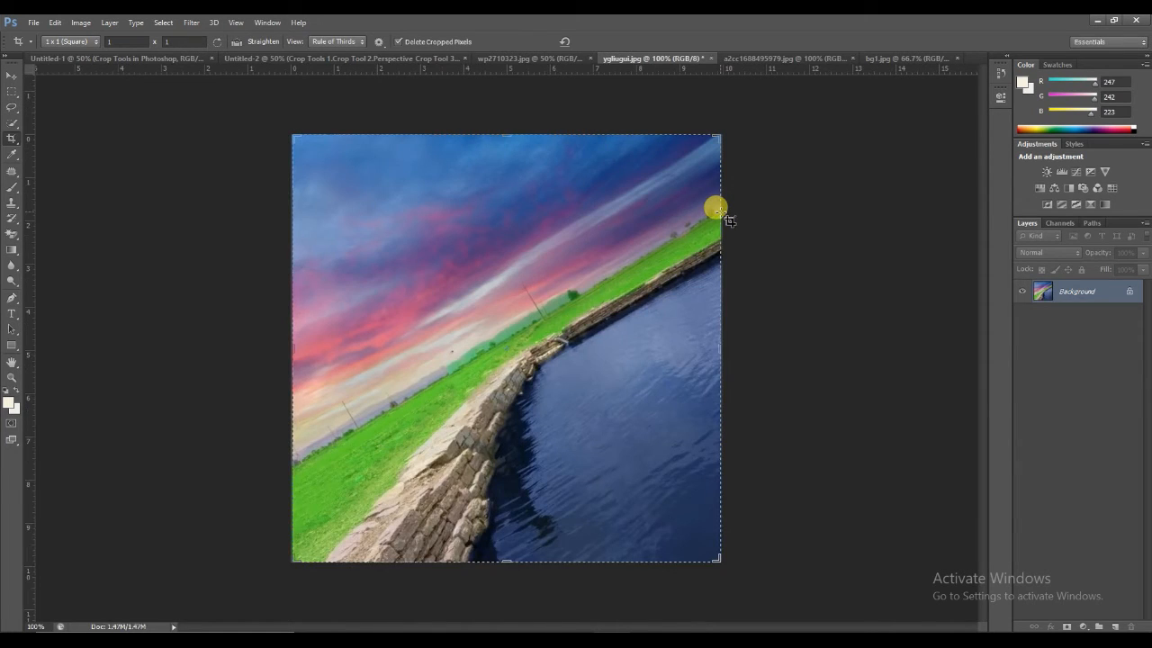
# Step: Straighten ygliugui.jpg along the full length of its sloping grass horizon and apply the resulting square crop
pyautogui.click(241, 42)
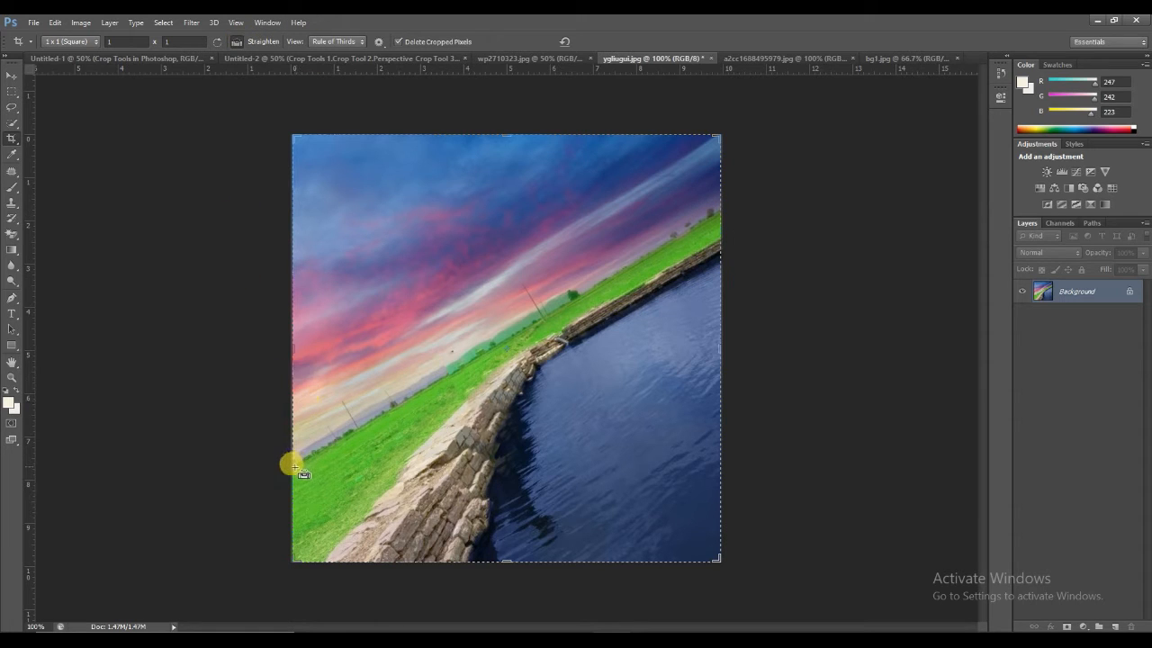
pyautogui.moveTo(292, 465); pyautogui.dragTo(716, 213)
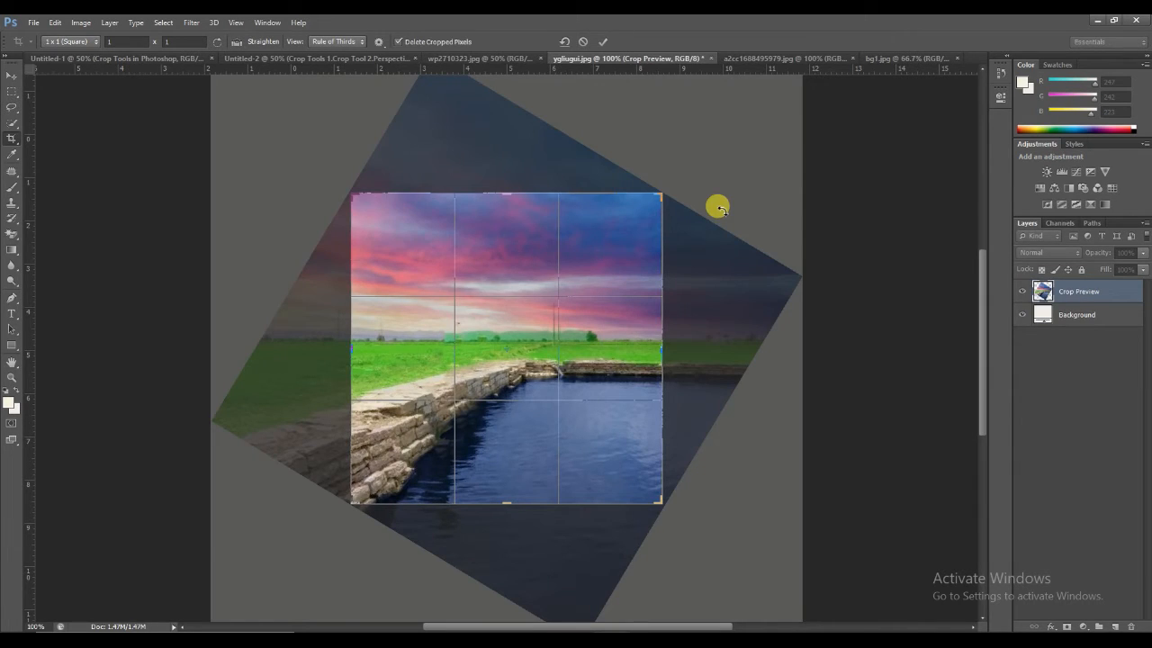
pyautogui.press('Return')
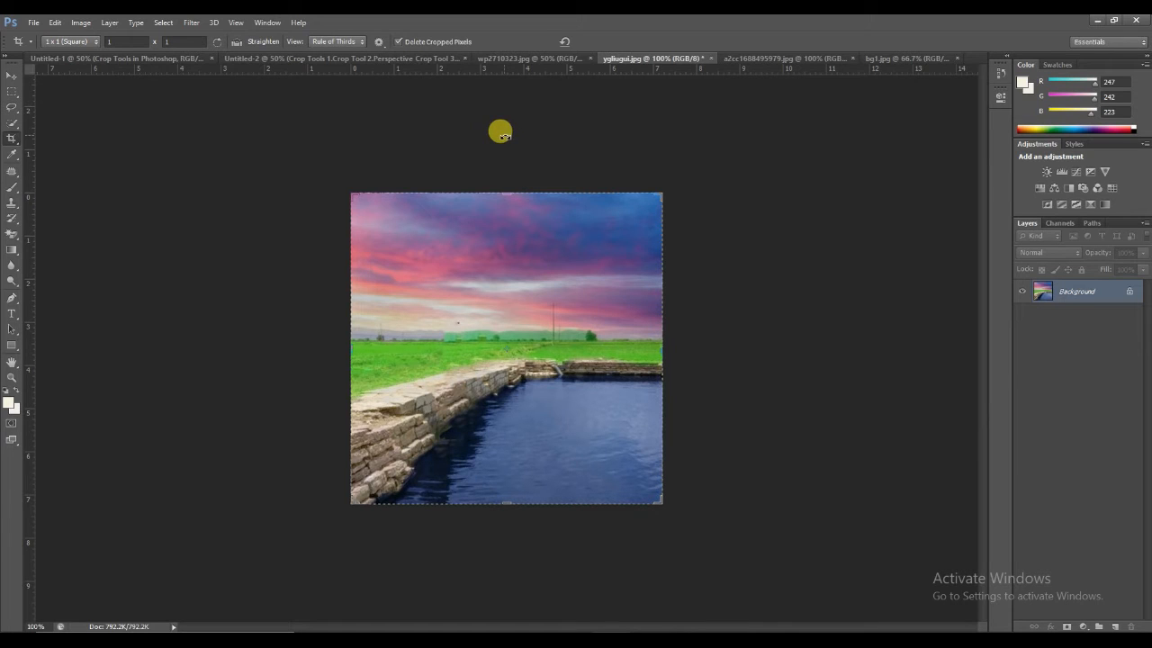
# Step: Switch to a2cc1688495979.jpg, view the whole gallery image, and try a new crop area on it before cancelling
pyautogui.click(756, 60)
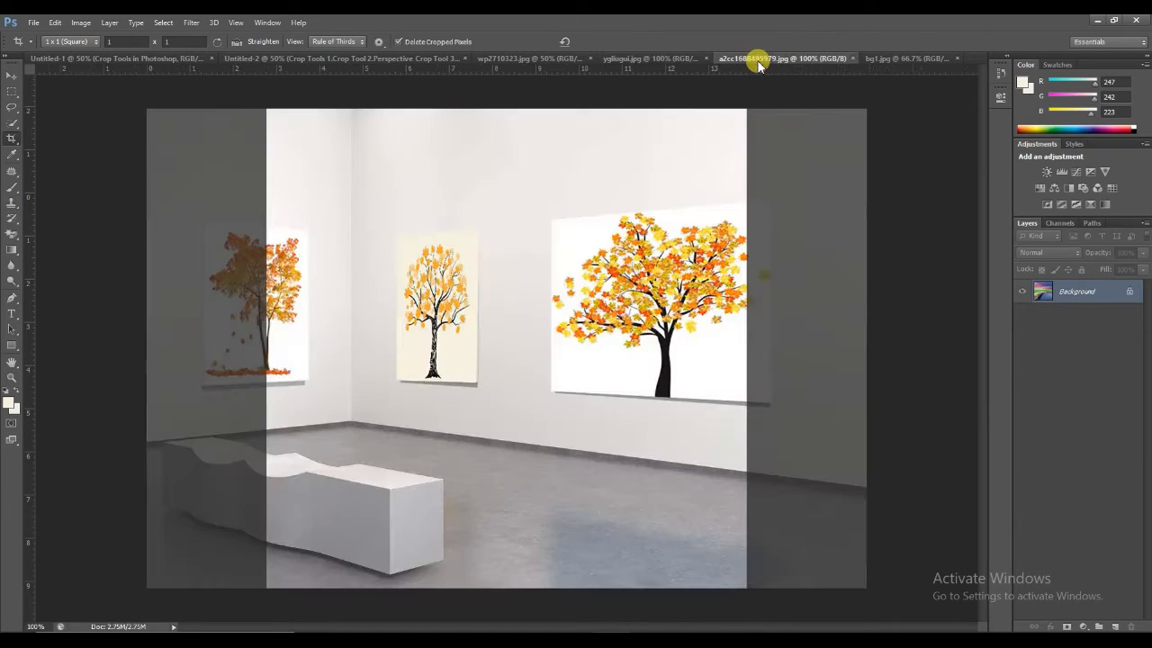
pyautogui.click(11, 80)
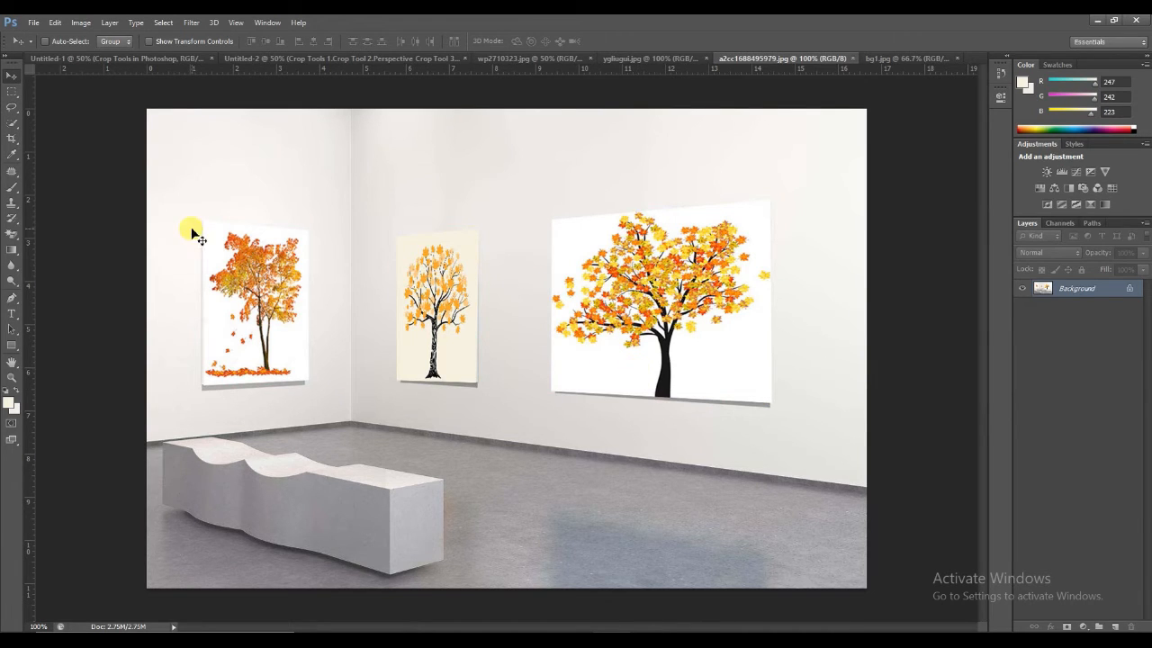
pyautogui.click(12, 140)
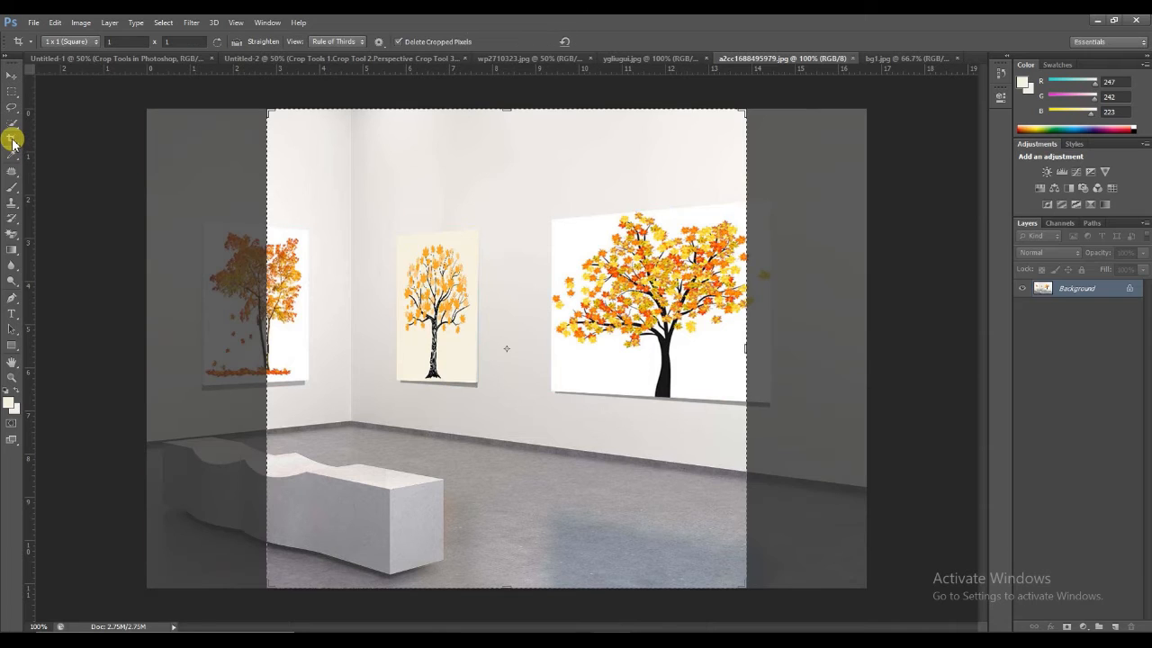
pyautogui.moveTo(630, 305)
pyautogui.mouseDown()
pyautogui.moveTo(637, 312)
pyautogui.moveTo(626, 298)
pyautogui.mouseUp()
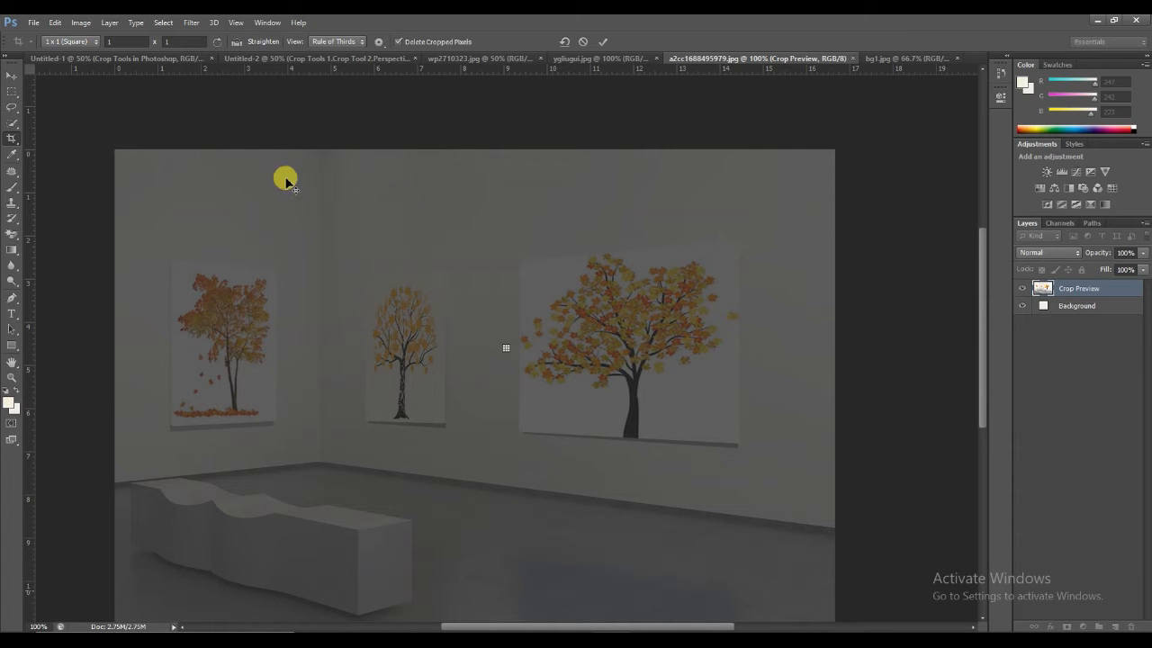
pyautogui.press('Escape')
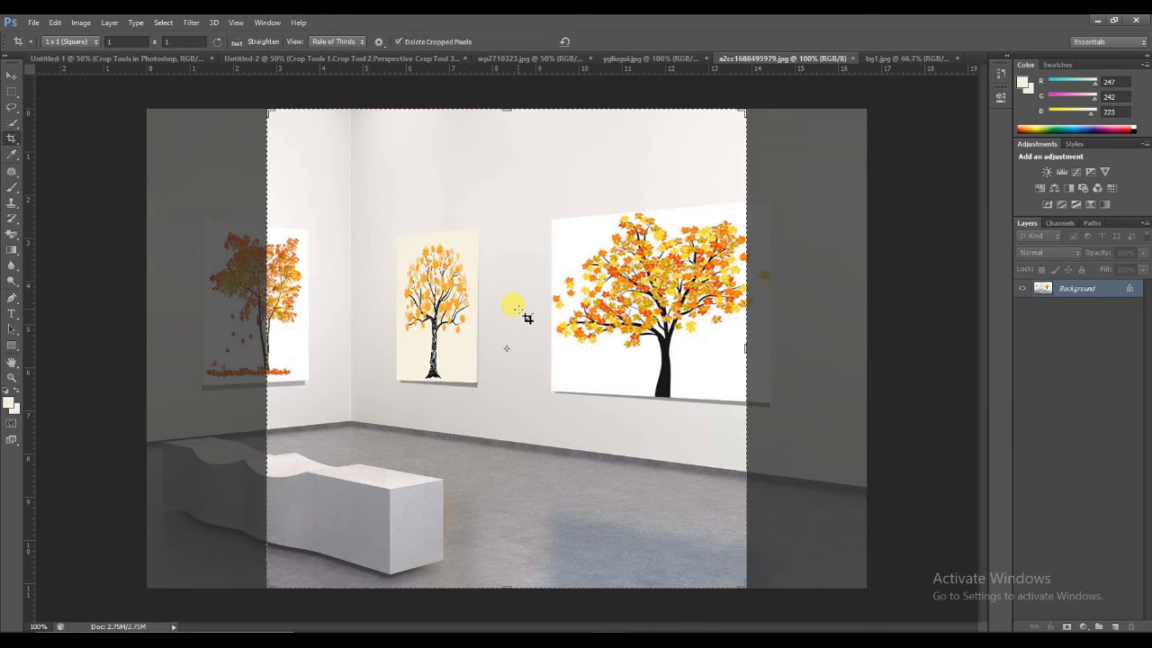
# Step: Try applying the 1 x 1 square crop to the gallery image, and undo it
pyautogui.click(518, 308)
pyautogui.press('Return')
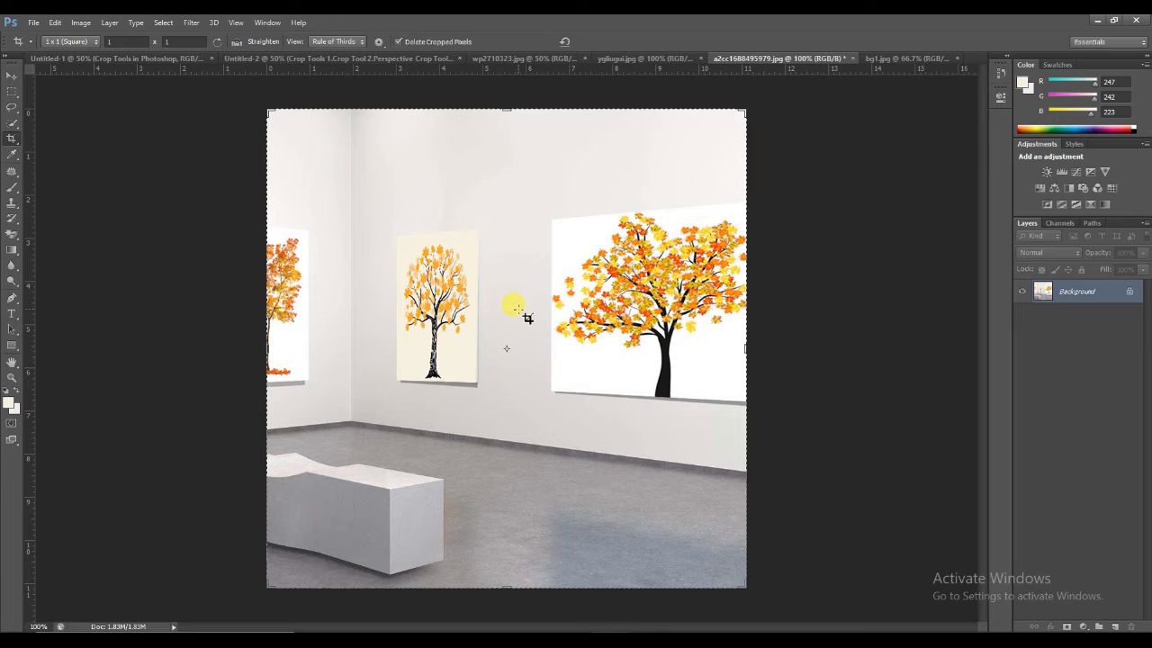
pyautogui.hotkey('ctrl', 'z')
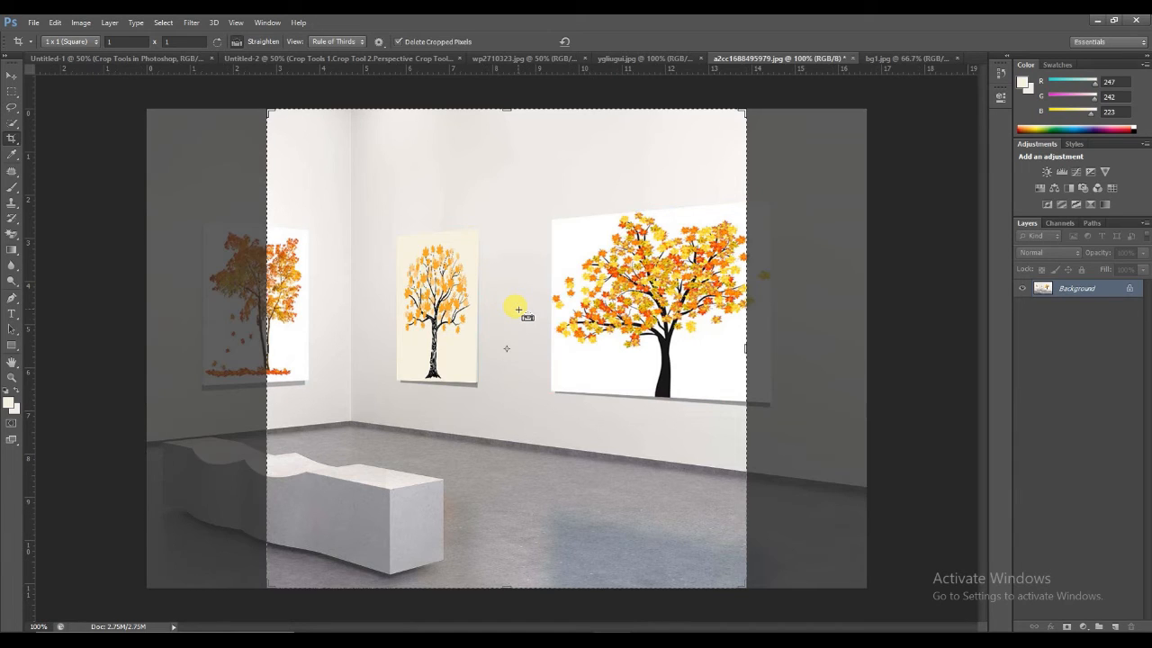
pyautogui.press('ctrl')
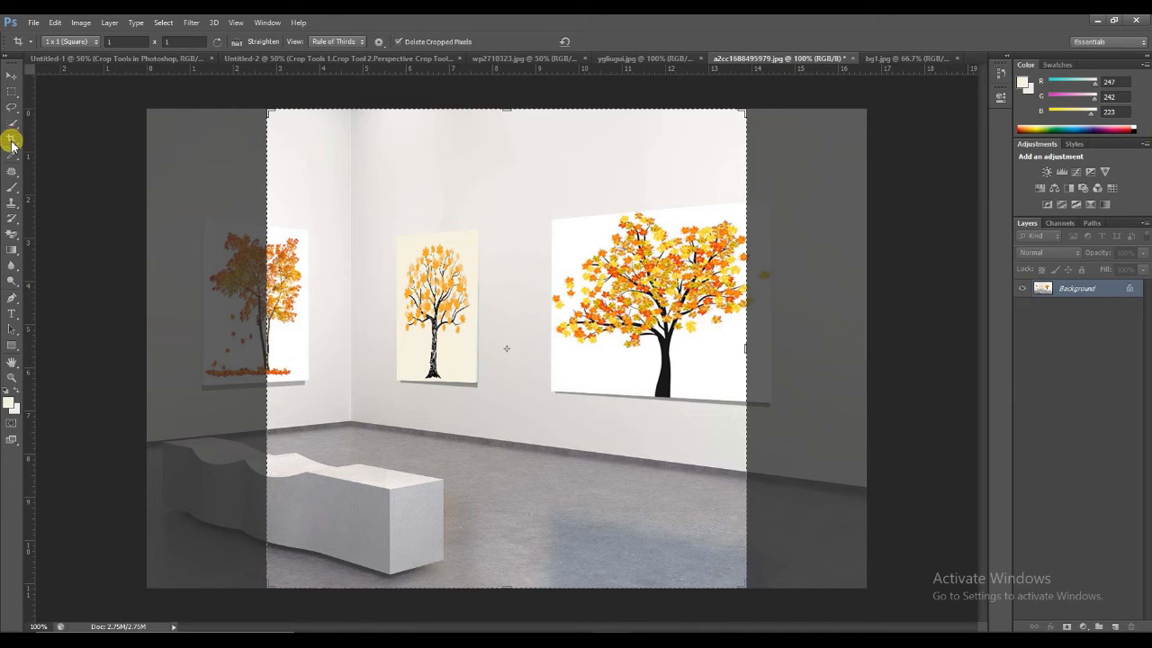
# Step: Set the crop ratio to Original Ratio for the gallery image
pyautogui.click(58, 42)
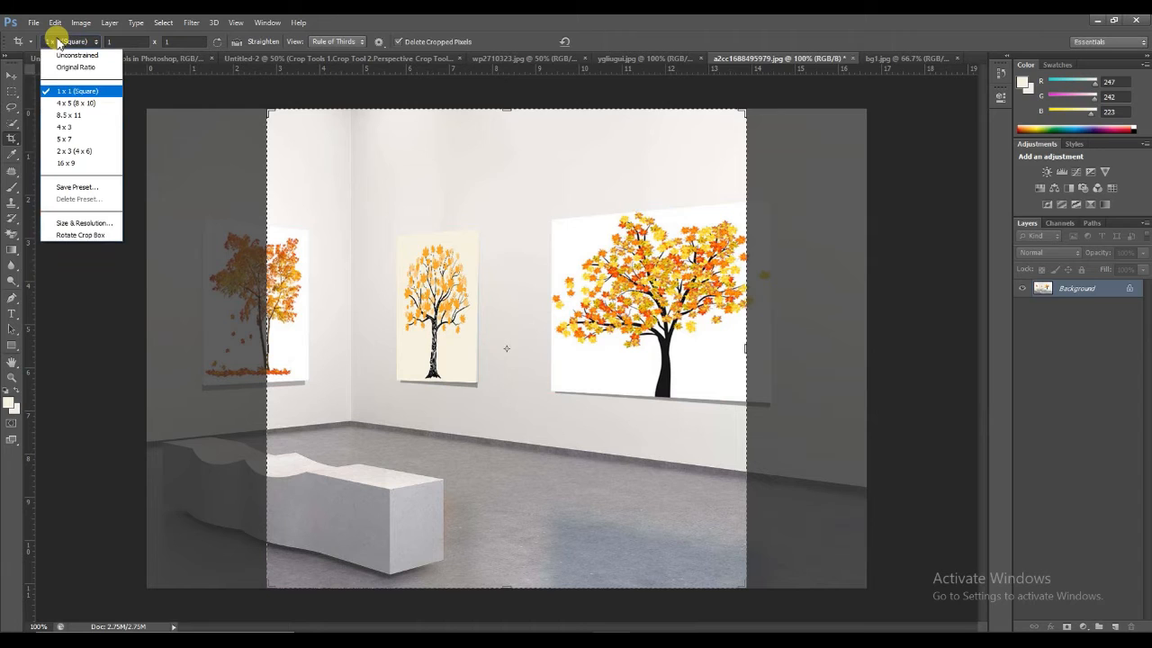
pyautogui.click(74, 67)
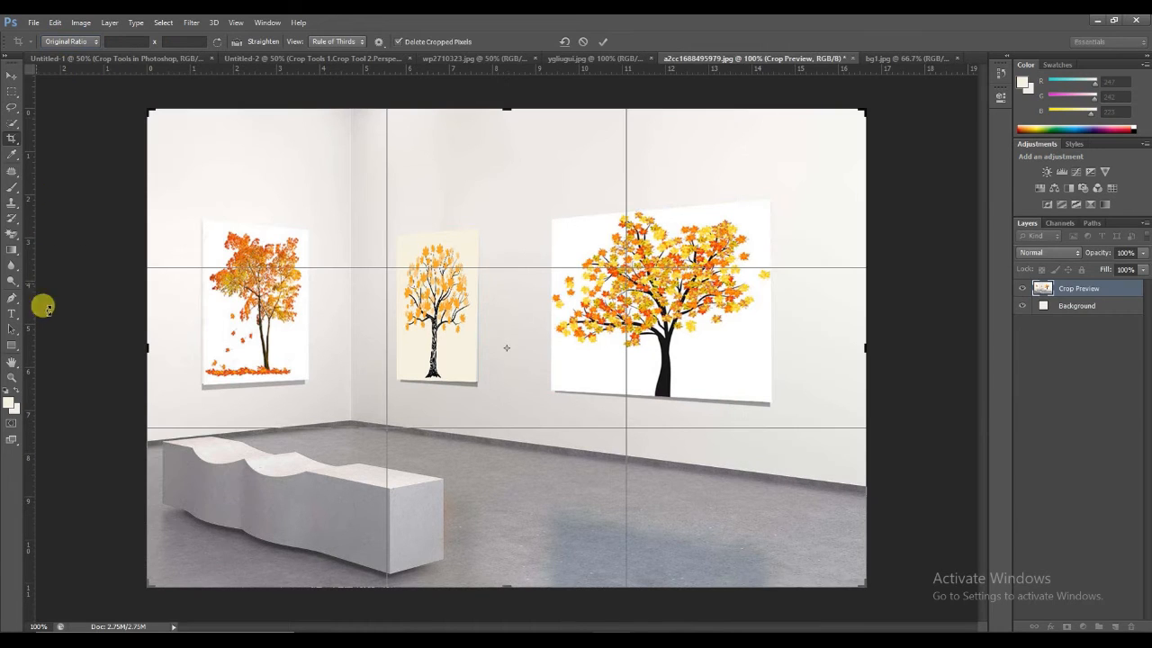
# Step: Discard the pending crop and apply a perspective crop to the corners of the large autumn tree painting with the Perspective Crop Tool
pyautogui.rightClick(11, 140)
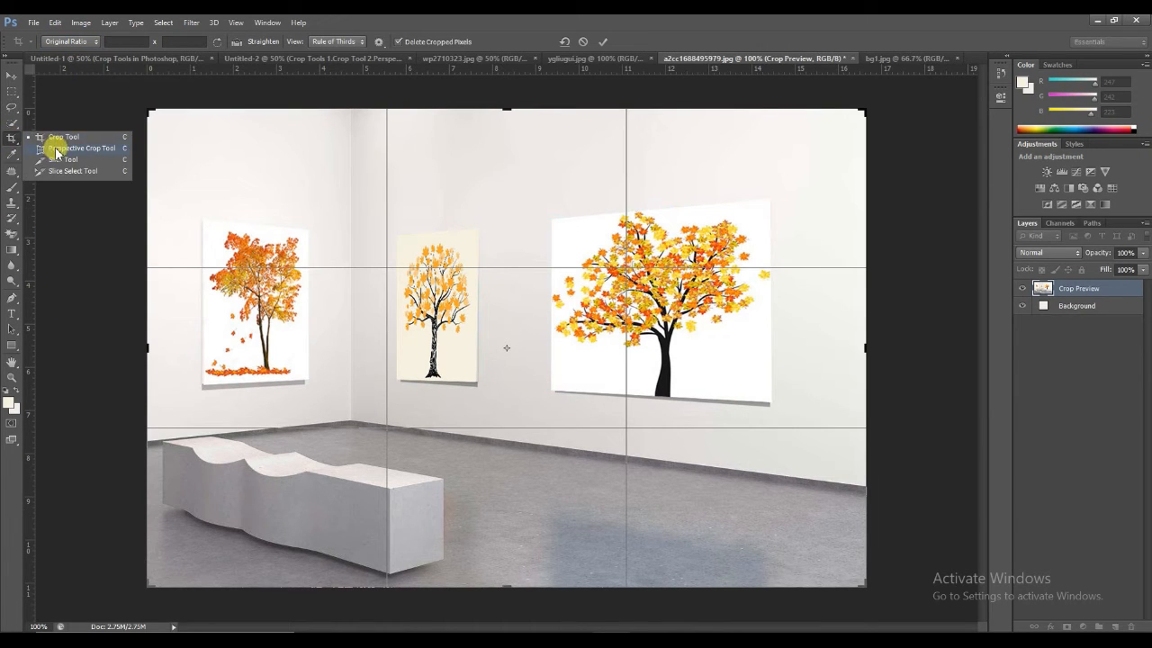
pyautogui.click(59, 150)
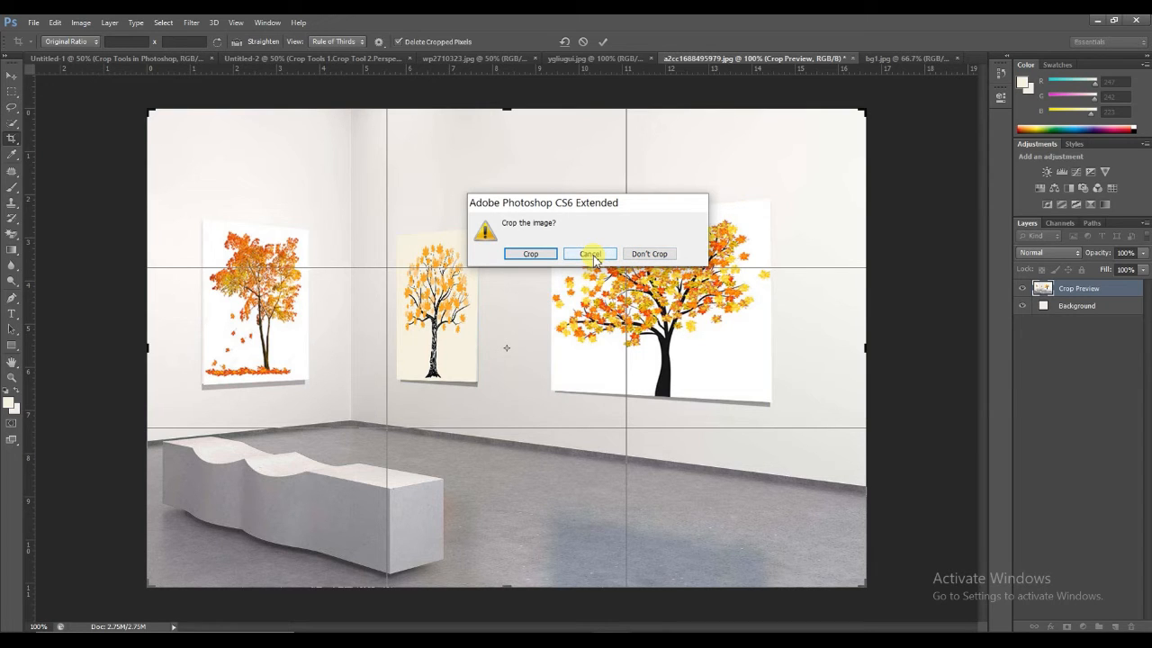
pyautogui.click(642, 254)
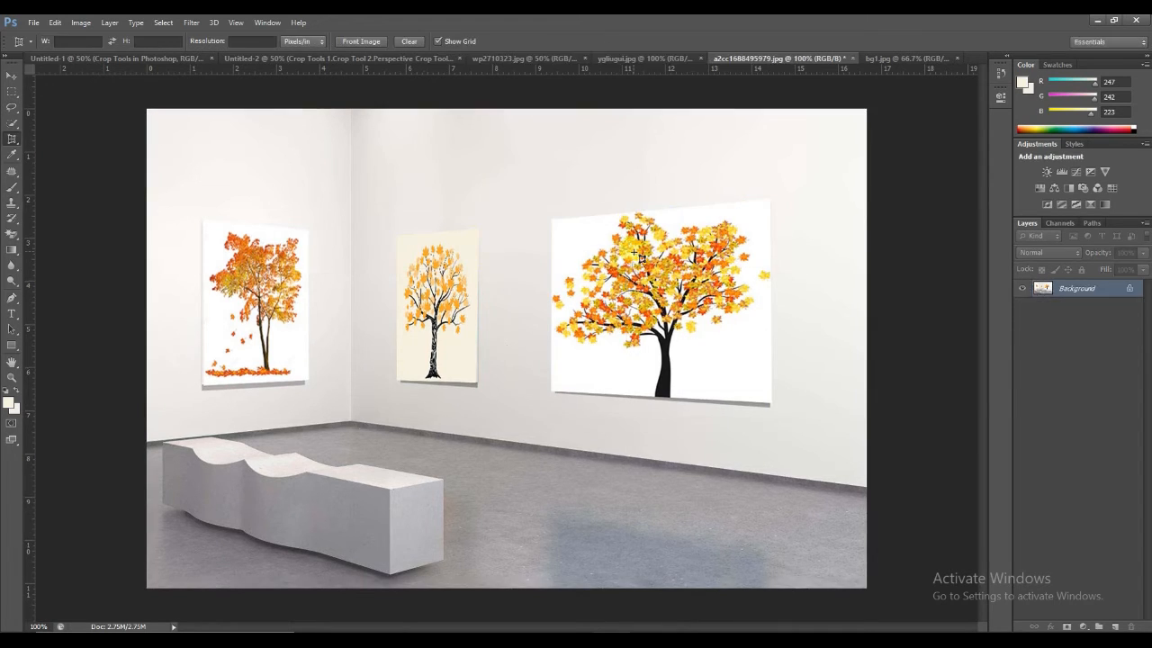
pyautogui.click(551, 221)
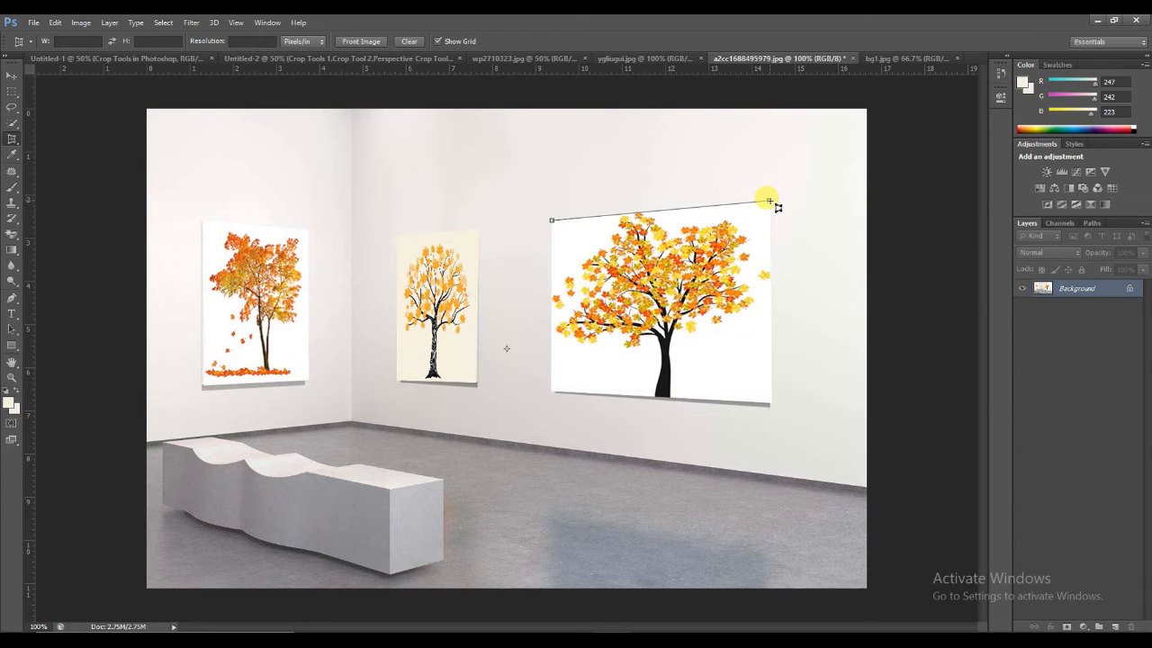
pyautogui.click(770, 200)
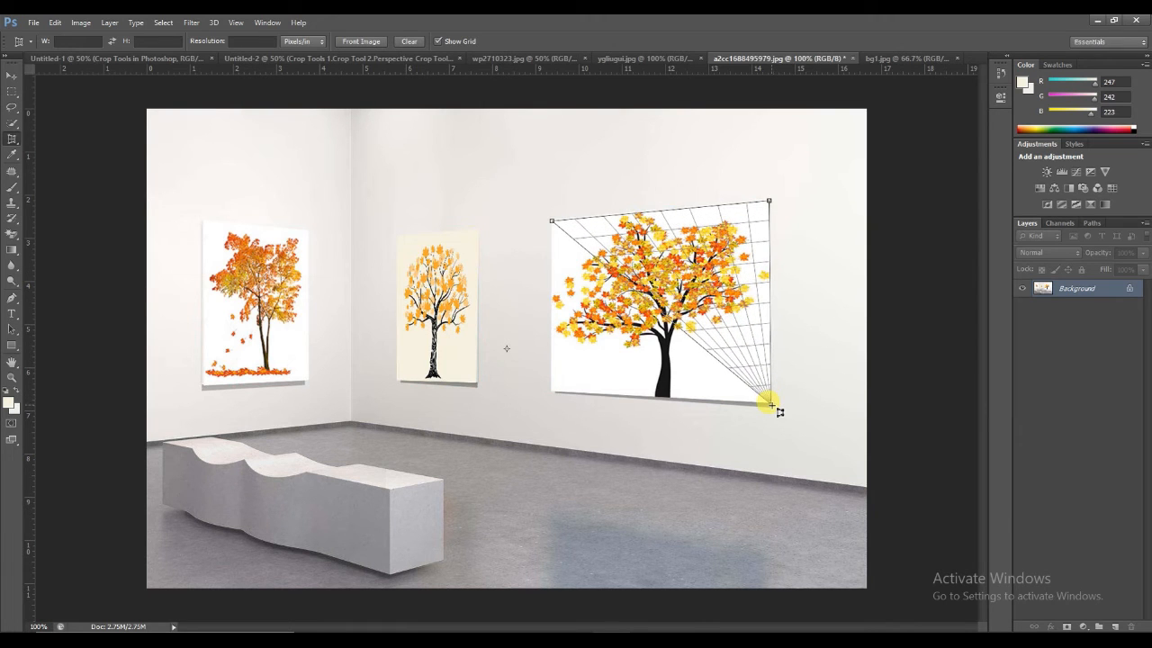
pyautogui.click(770, 405)
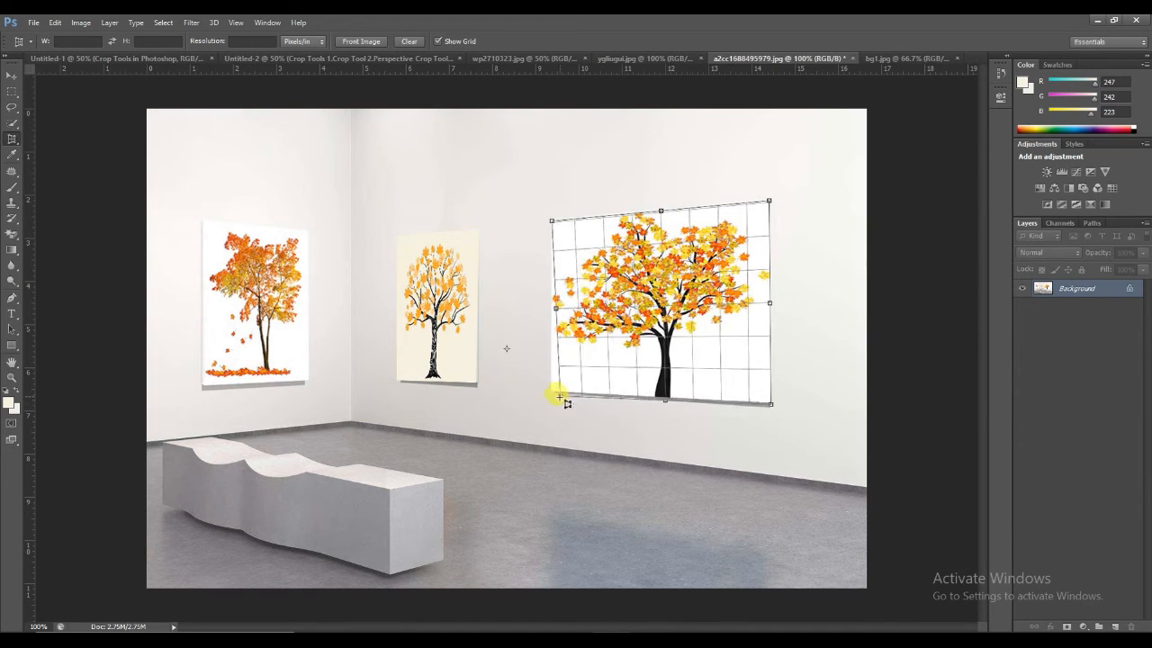
pyautogui.click(553, 393)
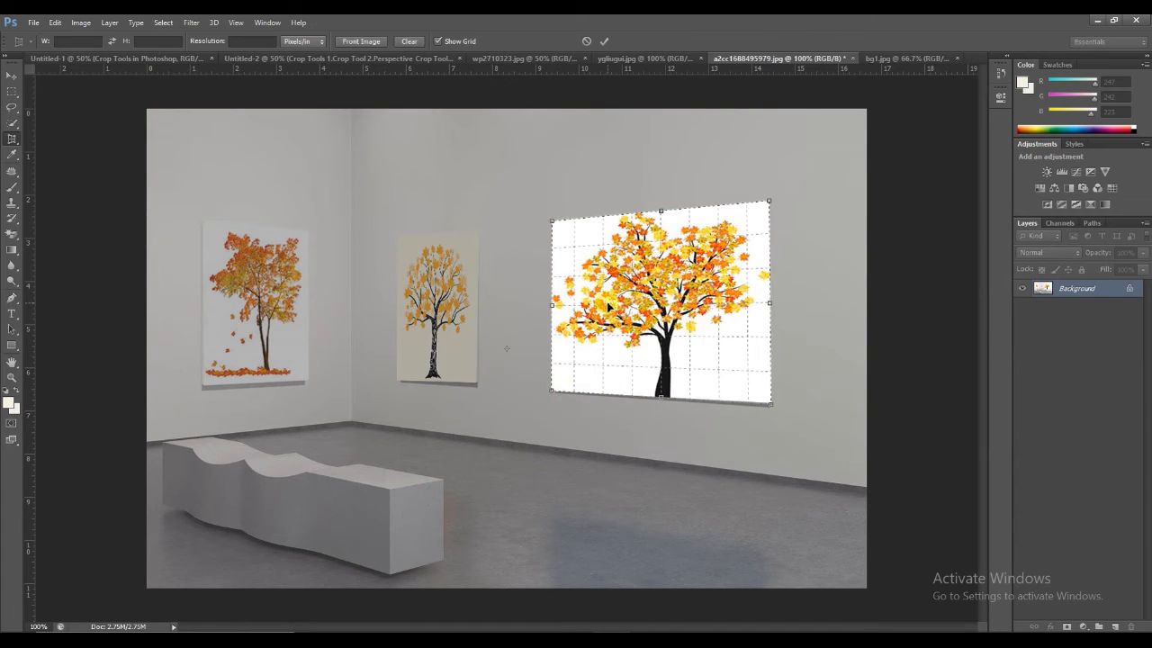
pyautogui.doubleClick(609, 307)
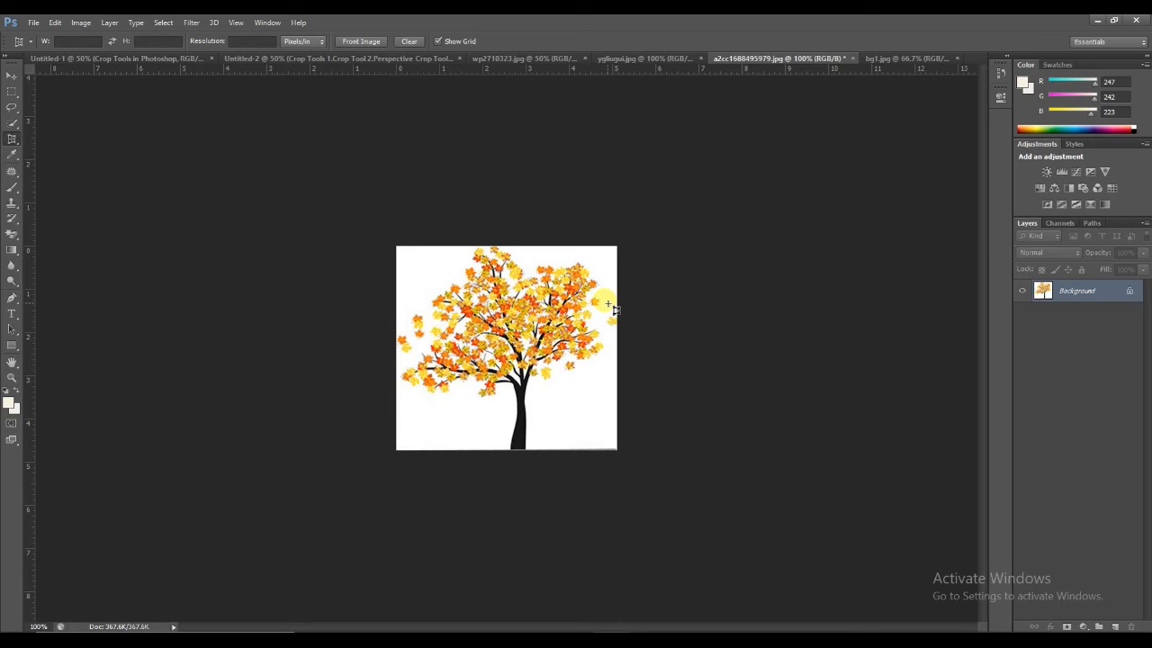
# Step: Switch to bg1.jpg and divide the whole image with the Slice Tool into 4 evenly spaced slices down and 4 across
pyautogui.click(875, 60)
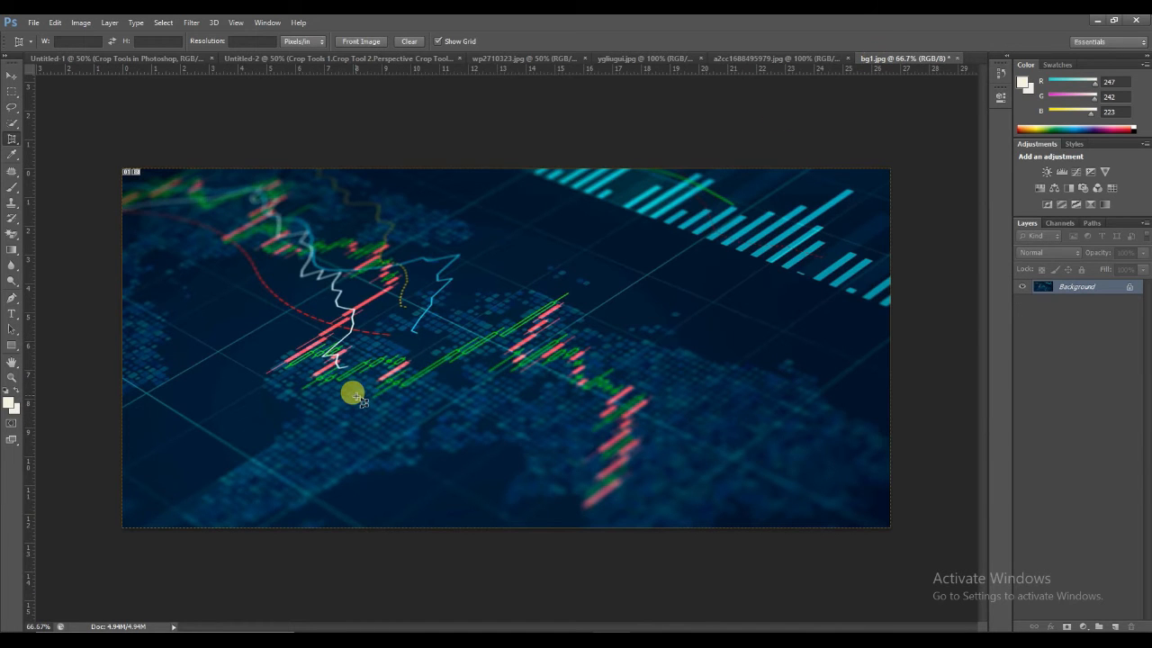
pyautogui.click(11, 139)
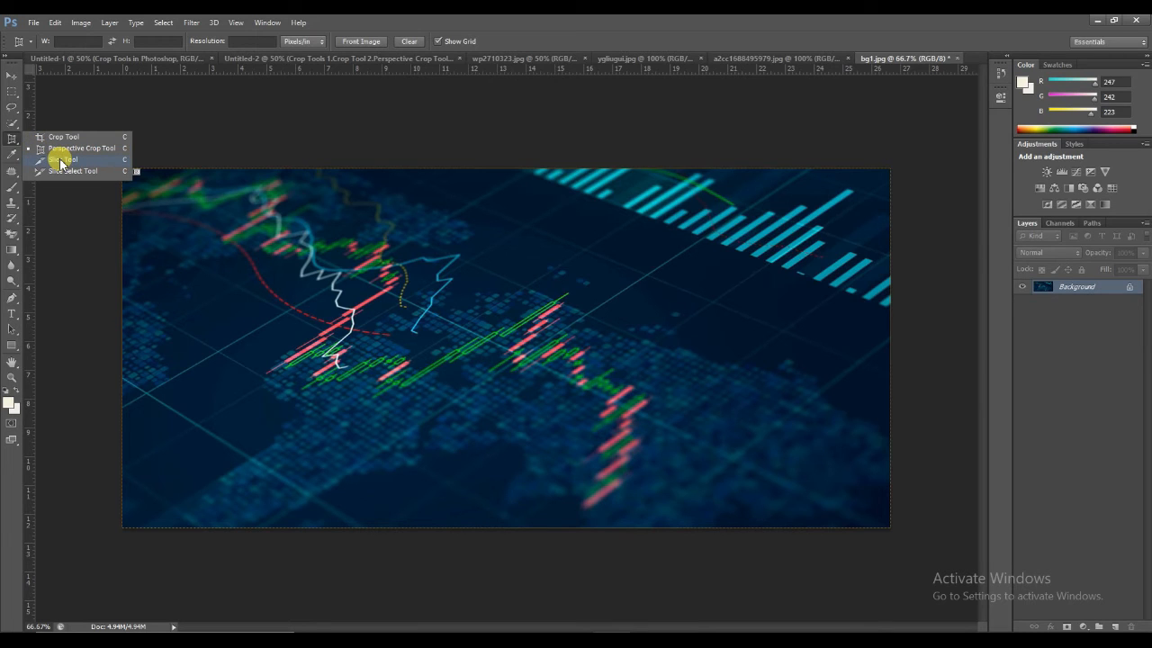
pyautogui.click(60, 160)
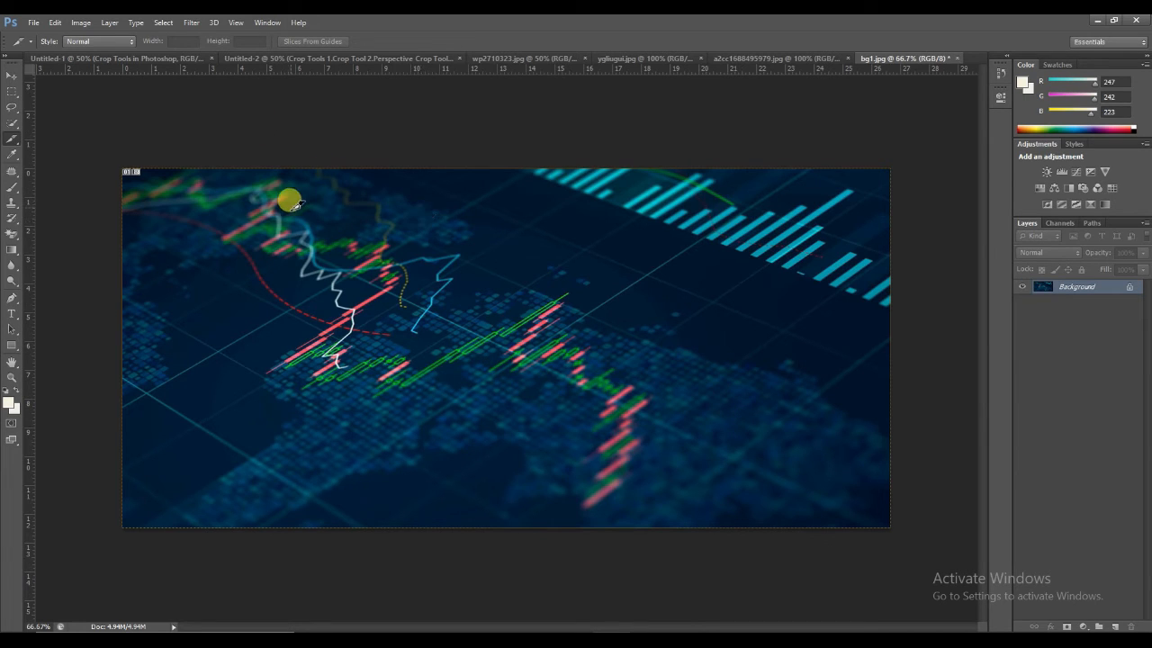
pyautogui.rightClick(437, 209)
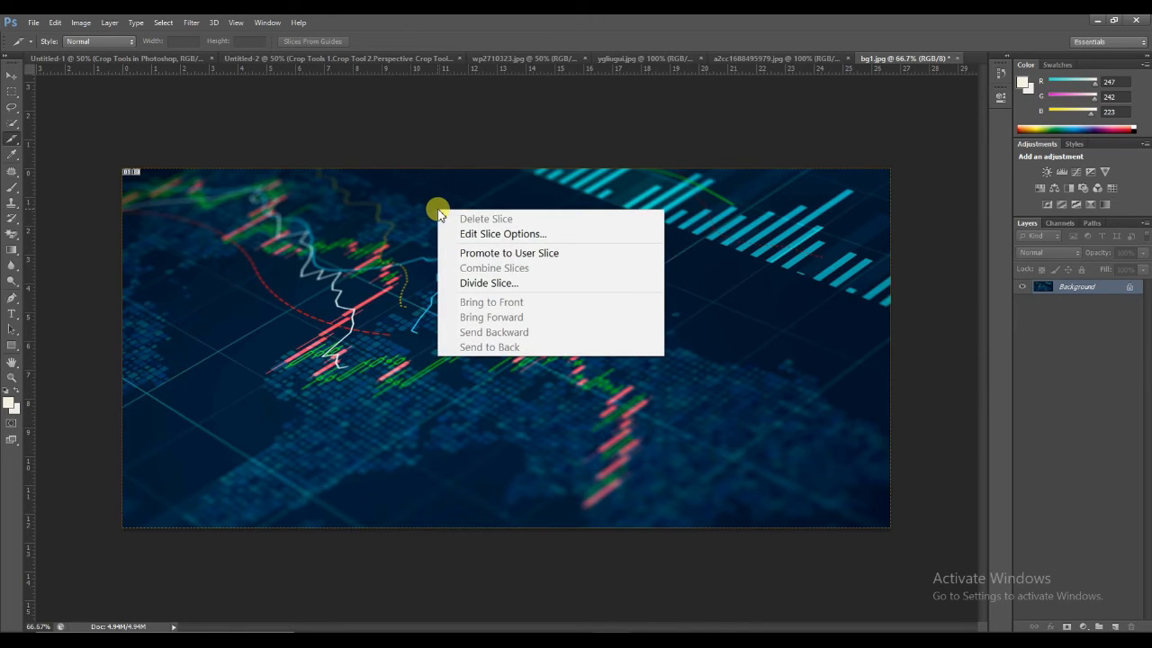
pyautogui.click(502, 284)
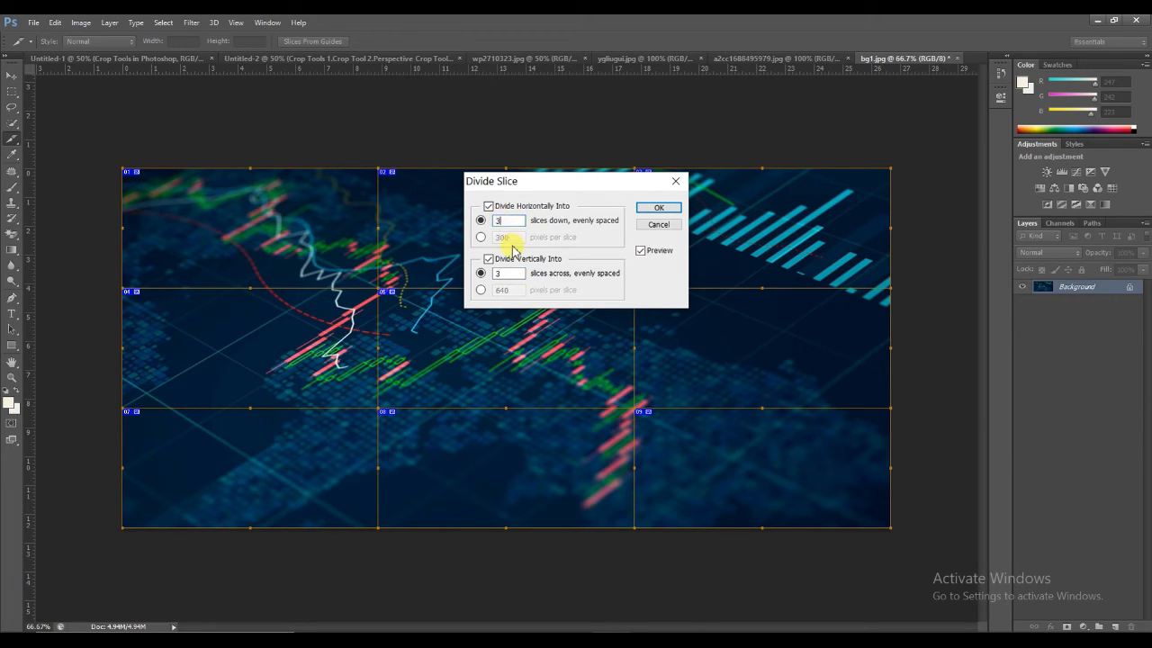
pyautogui.write('4')
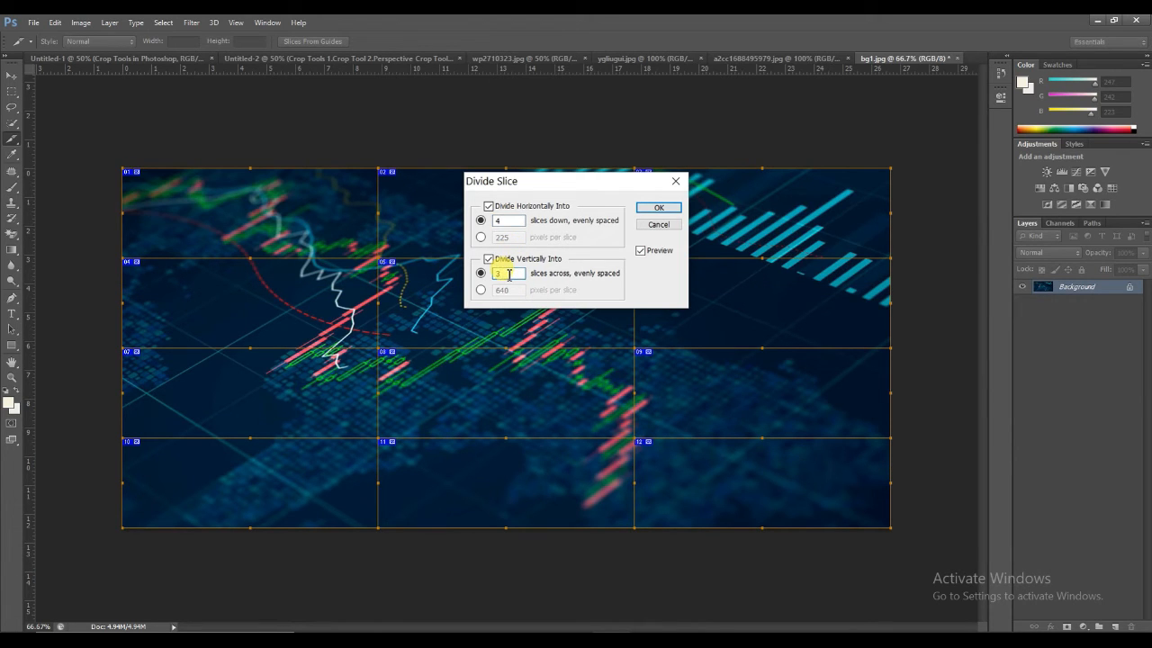
pyautogui.write('4')
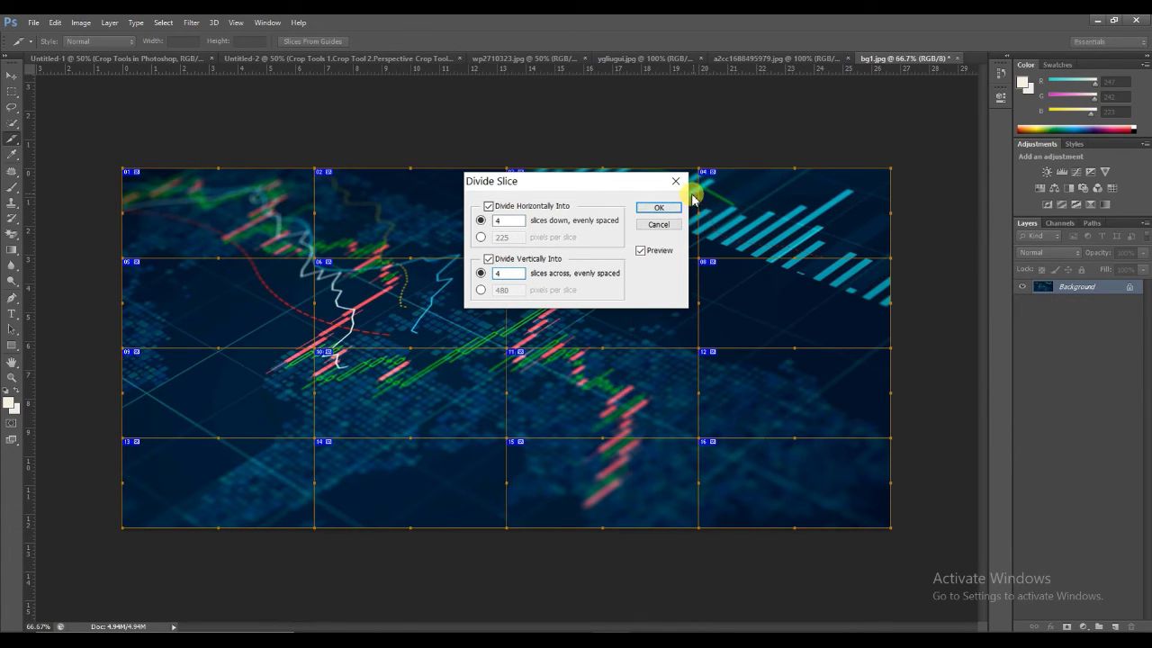
pyautogui.click(659, 209)
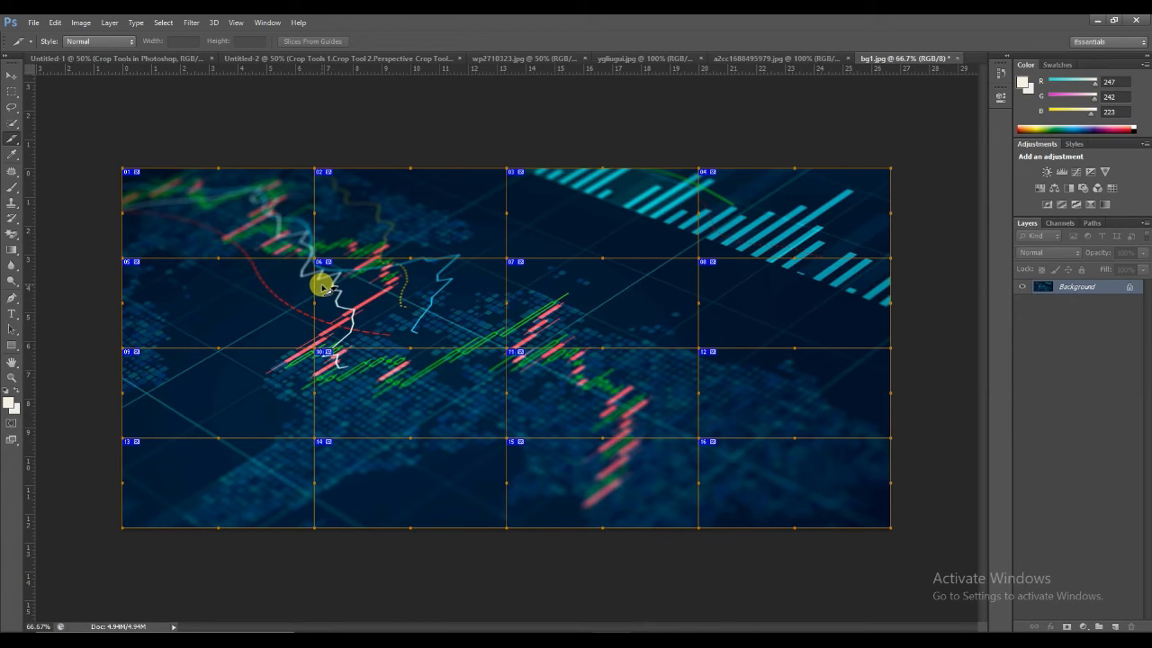
# Step: Set the name of the selected slices to 1 in their slice options
pyautogui.rightClick(238, 198)
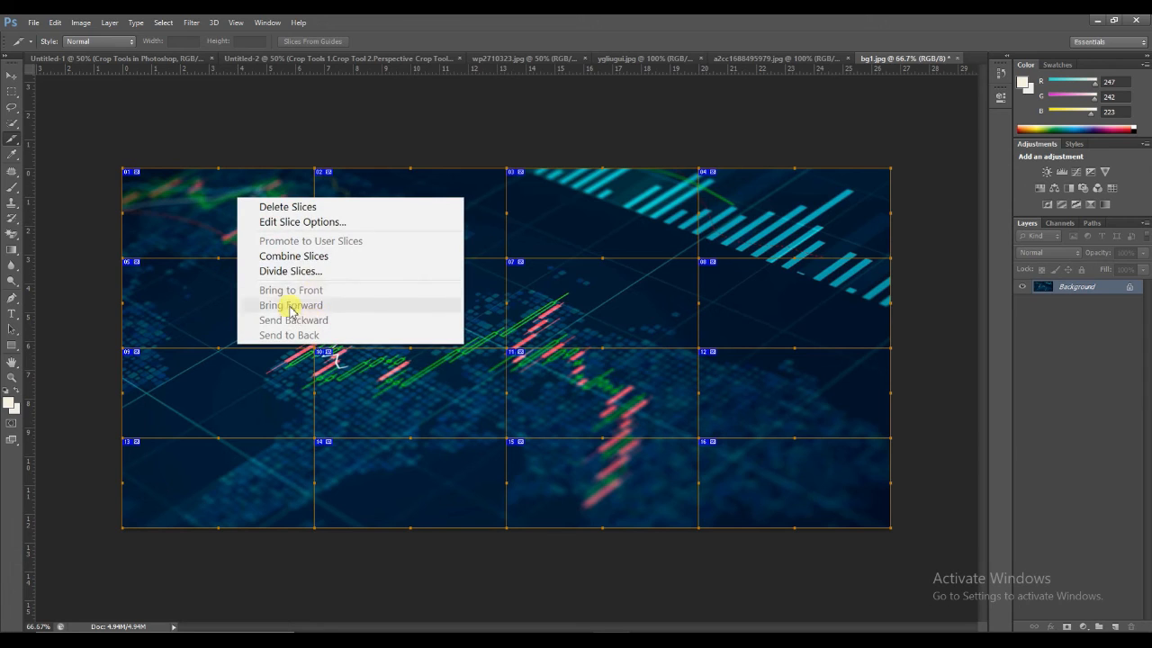
pyautogui.click(297, 222)
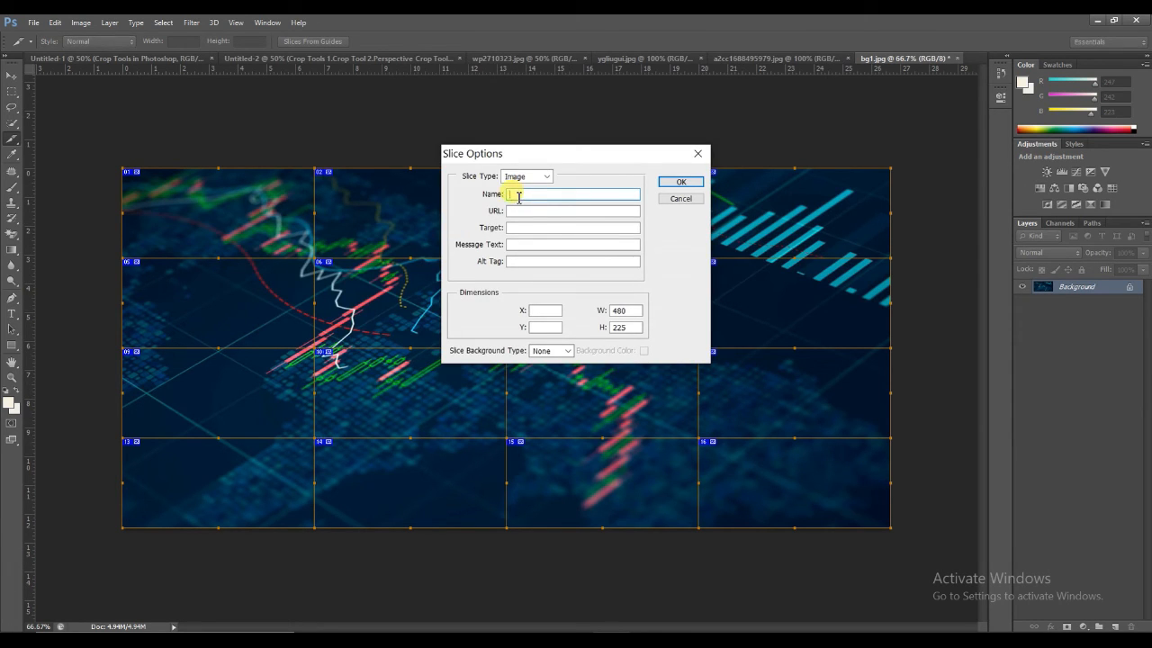
pyautogui.write('1')
pyautogui.click(668, 182)
# Step: Change the name of the selected slices to 2 in their slice options
pyautogui.rightClick(359, 215)
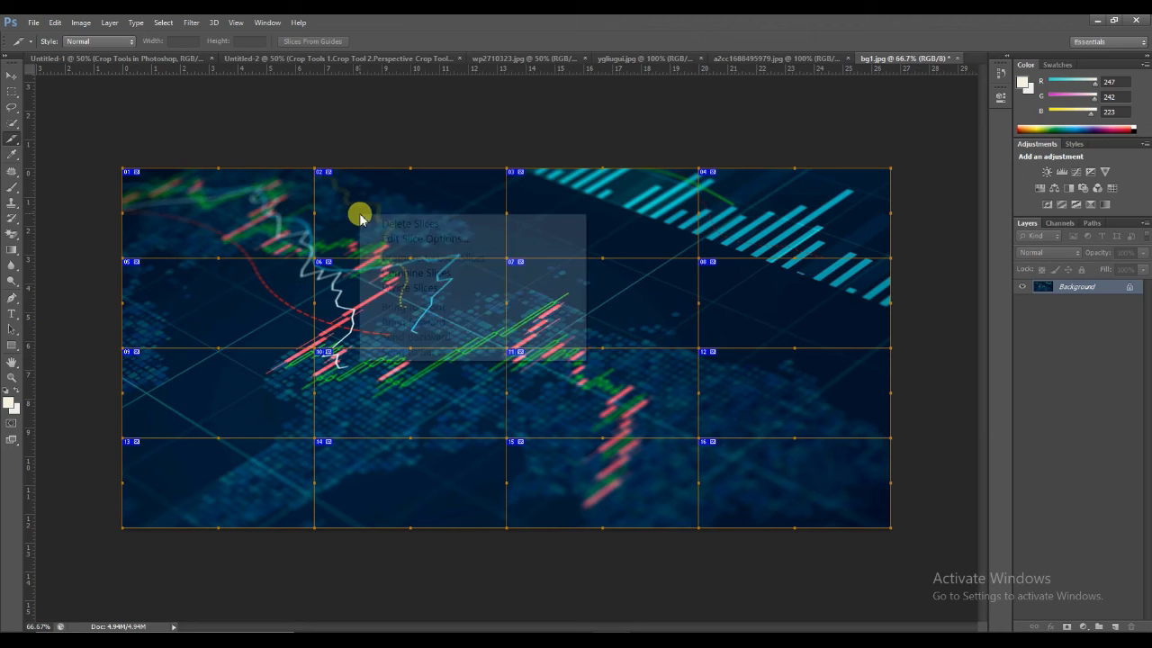
pyautogui.click(467, 243)
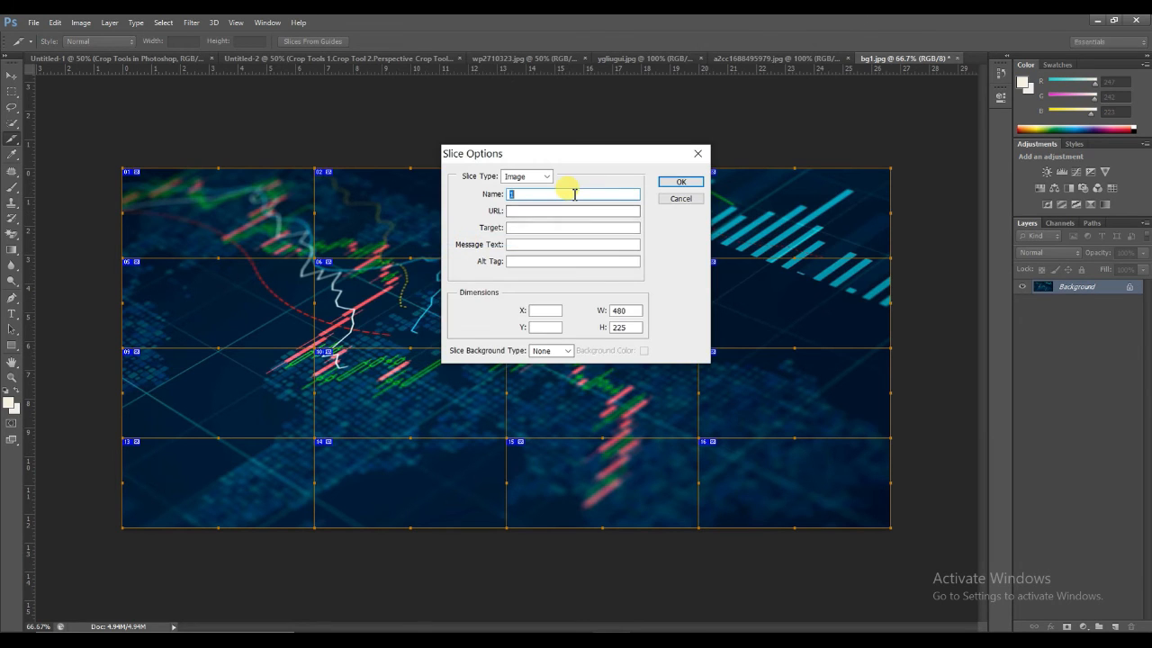
pyautogui.write('2')
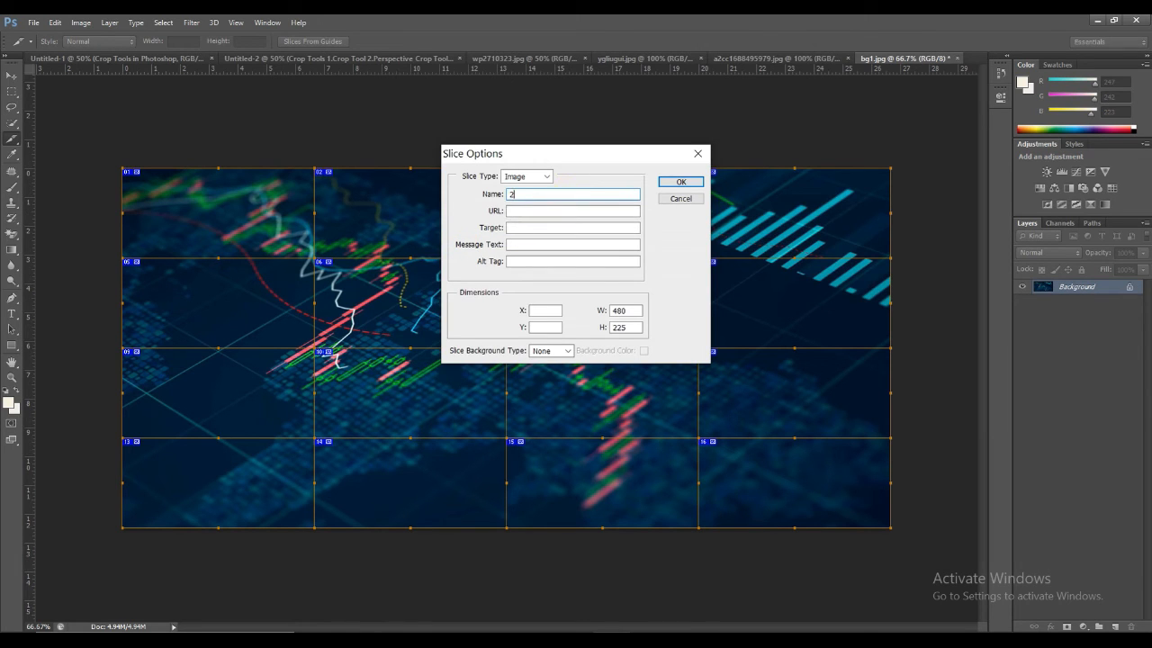
pyautogui.click(673, 182)
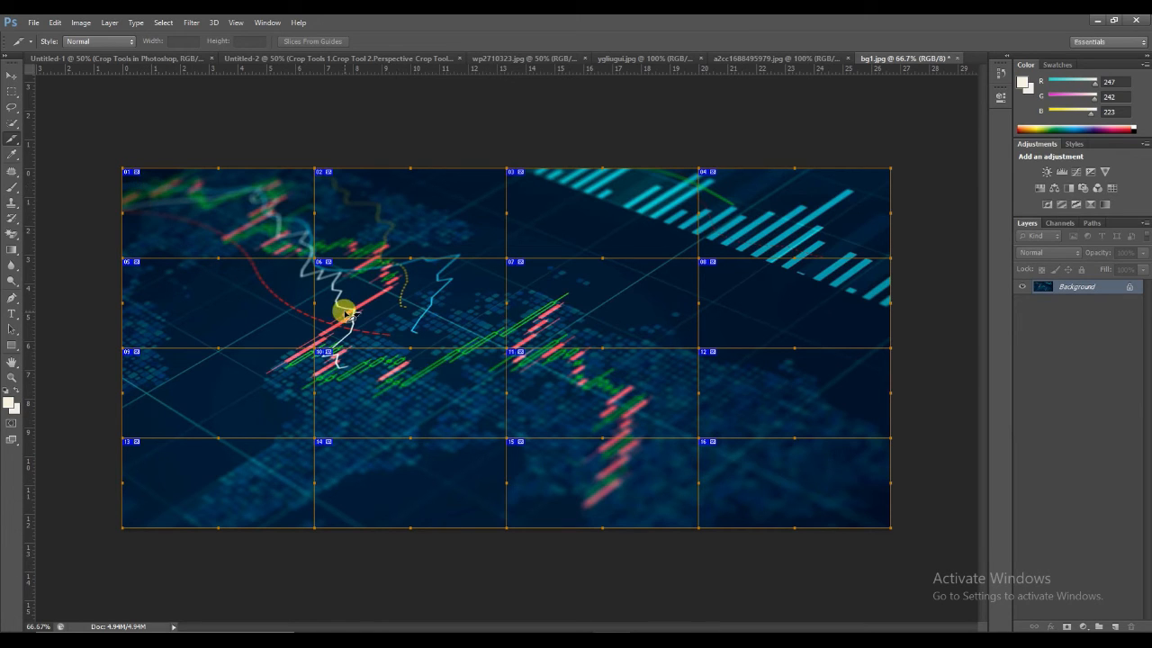
# Step: Start a Save for Web export of the sliced image and set its format to PNG-24
pyautogui.click(33, 23)
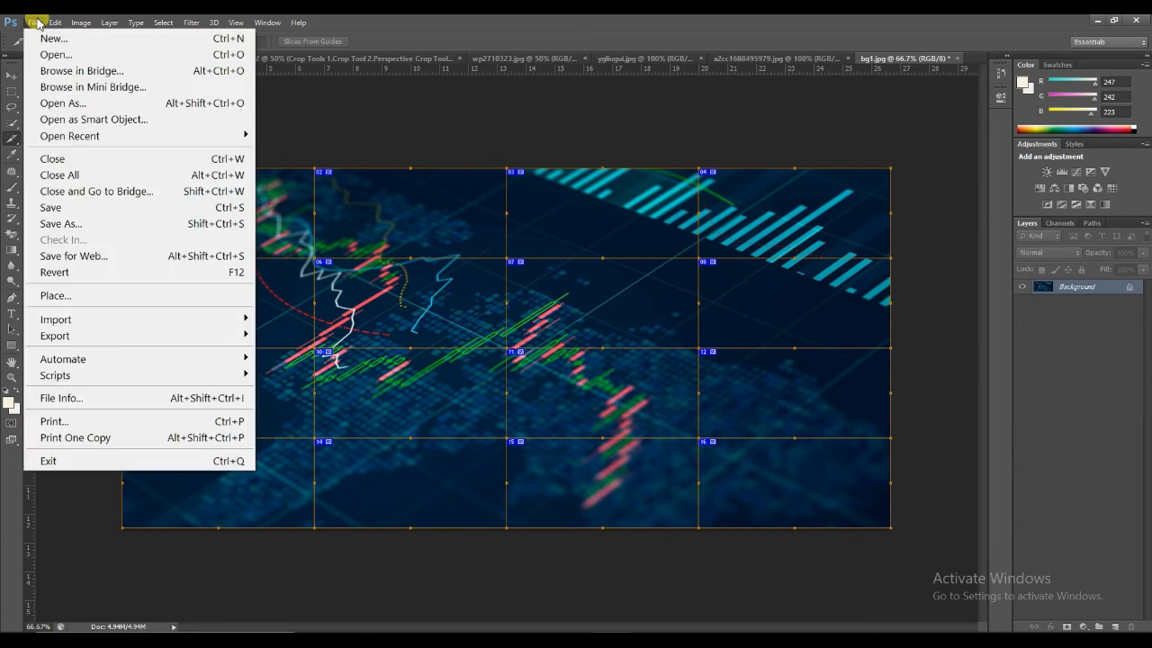
pyautogui.moveTo(195, 337)
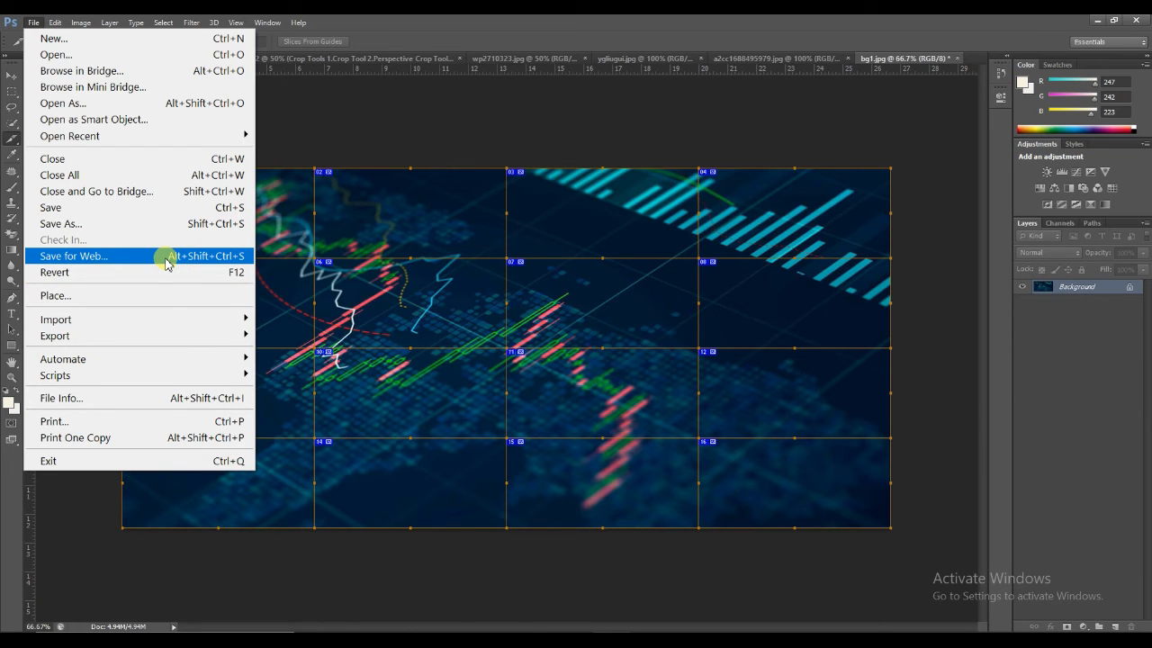
pyautogui.click(166, 261)
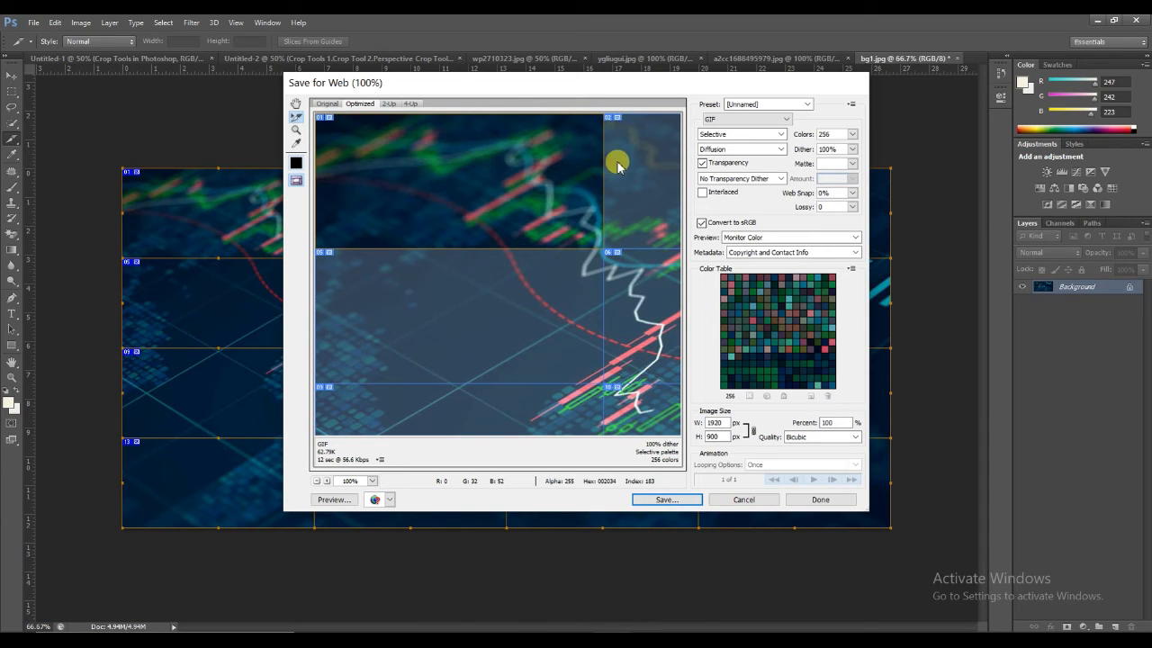
pyautogui.click(788, 119)
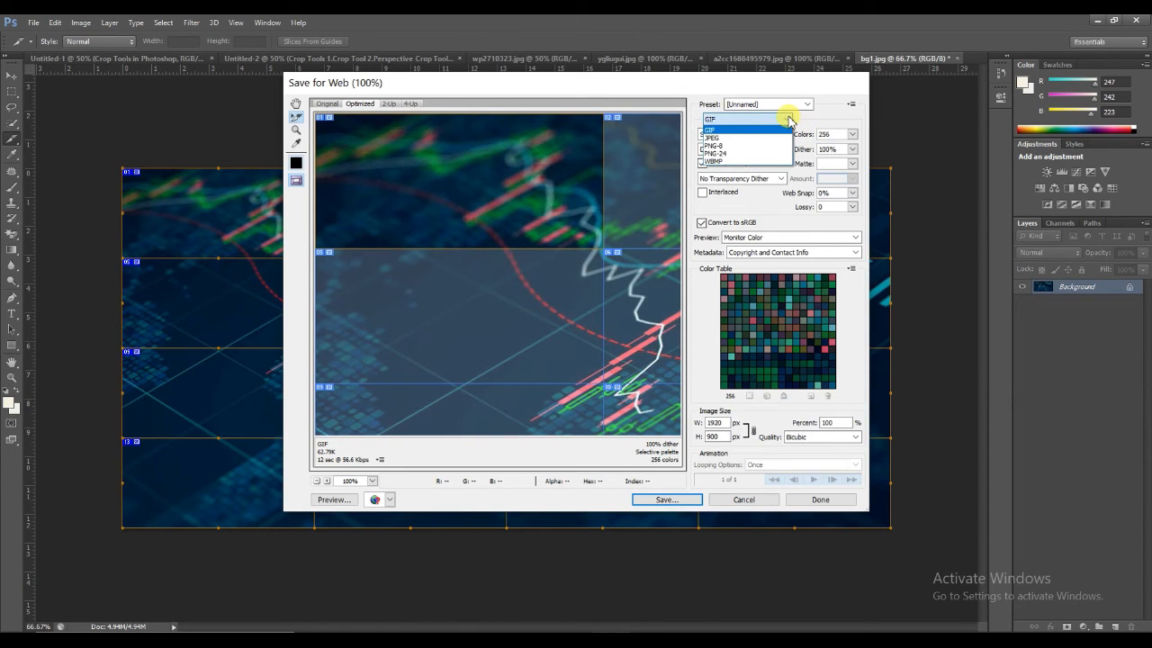
pyautogui.click(725, 154)
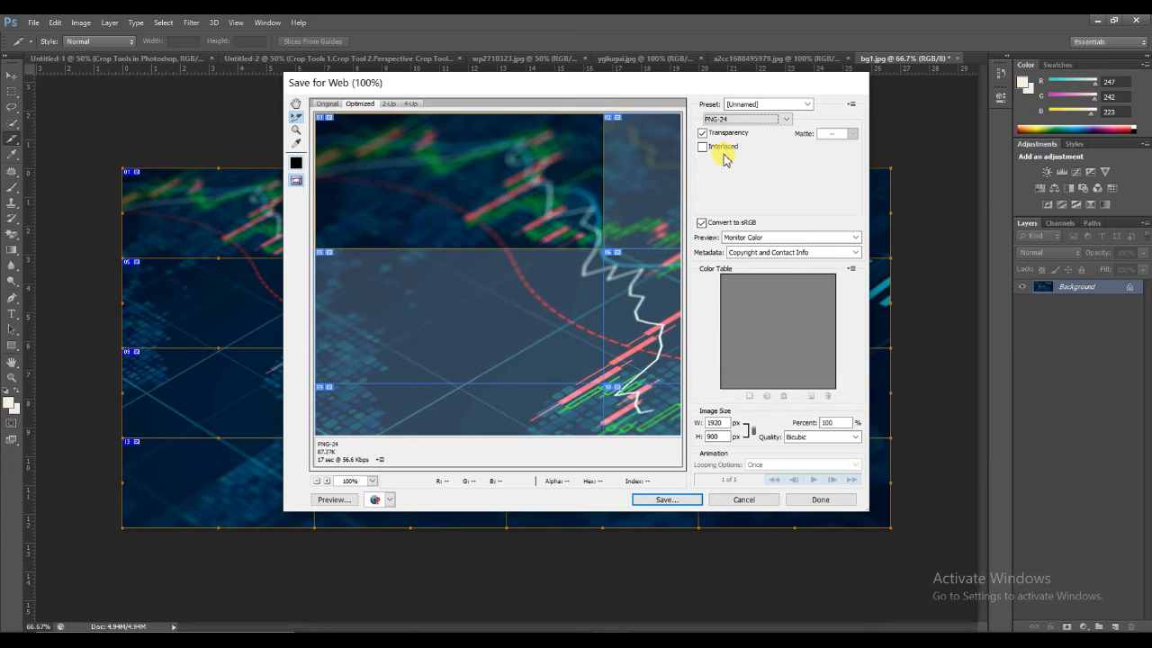
# Step: Save all slices as images only in the Documents folder under the file name "sliced images"
pyautogui.click(678, 502)
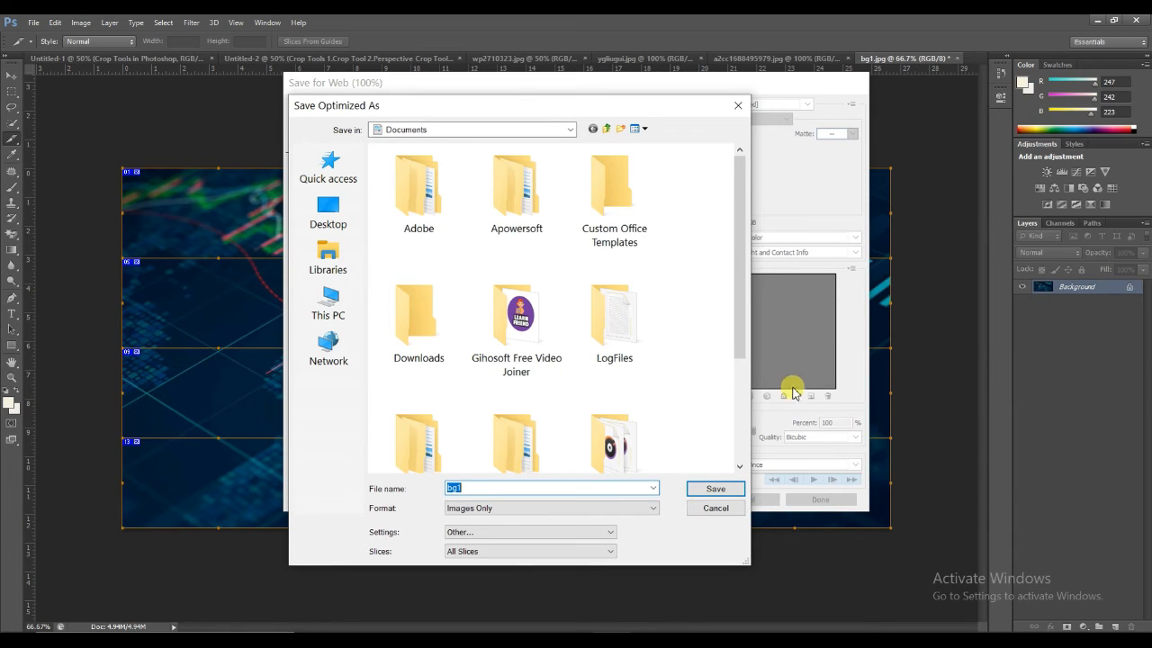
pyautogui.scroll(-3, 746, 427)
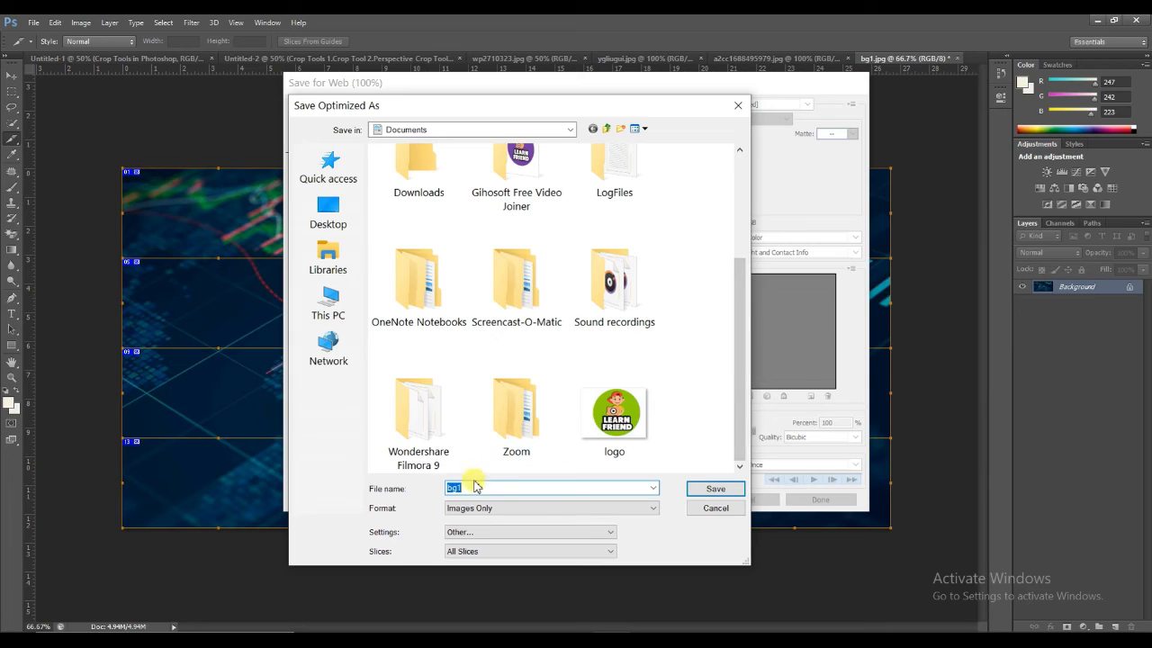
pyautogui.write('sliced images')
pyautogui.moveTo(743, 350); pyautogui.dragTo(738, 205)
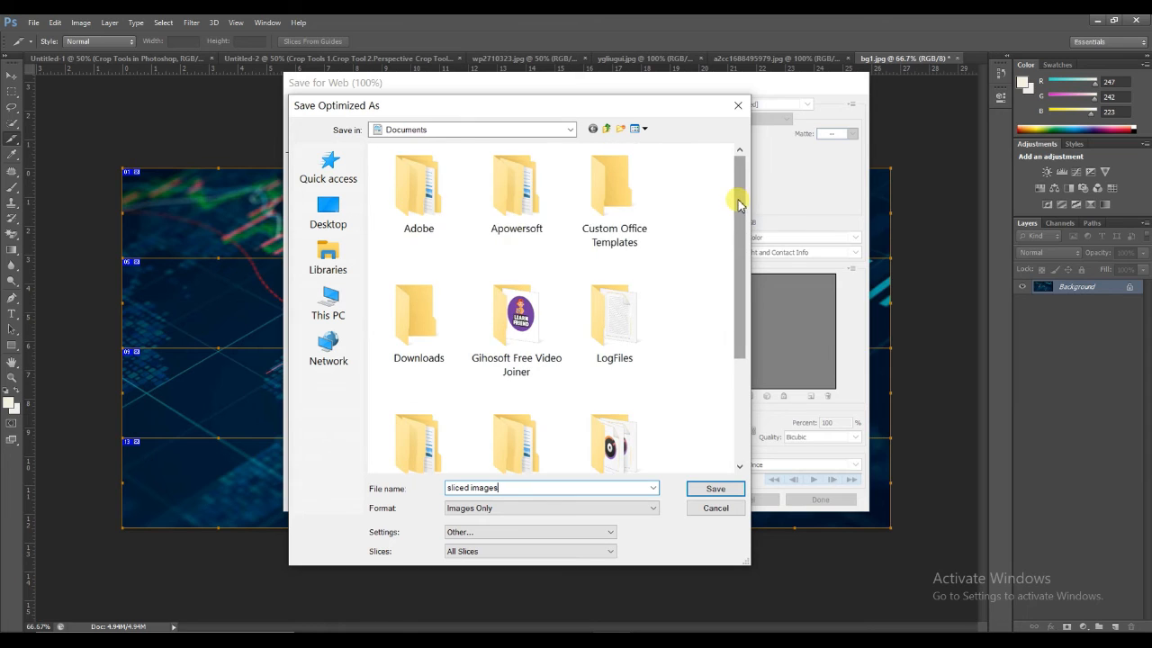
pyautogui.click(715, 490)
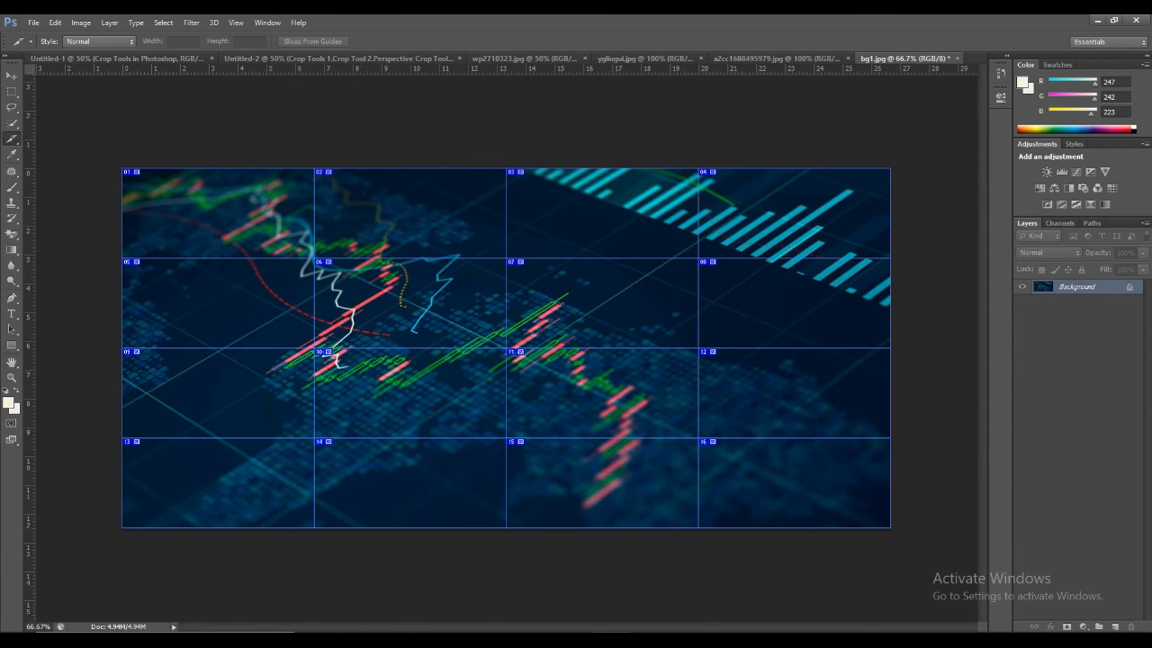
# Step: Switch to File Explorer and open the images folder inside Documents that holds the exported slices
pyautogui.moveTo(593, 637)
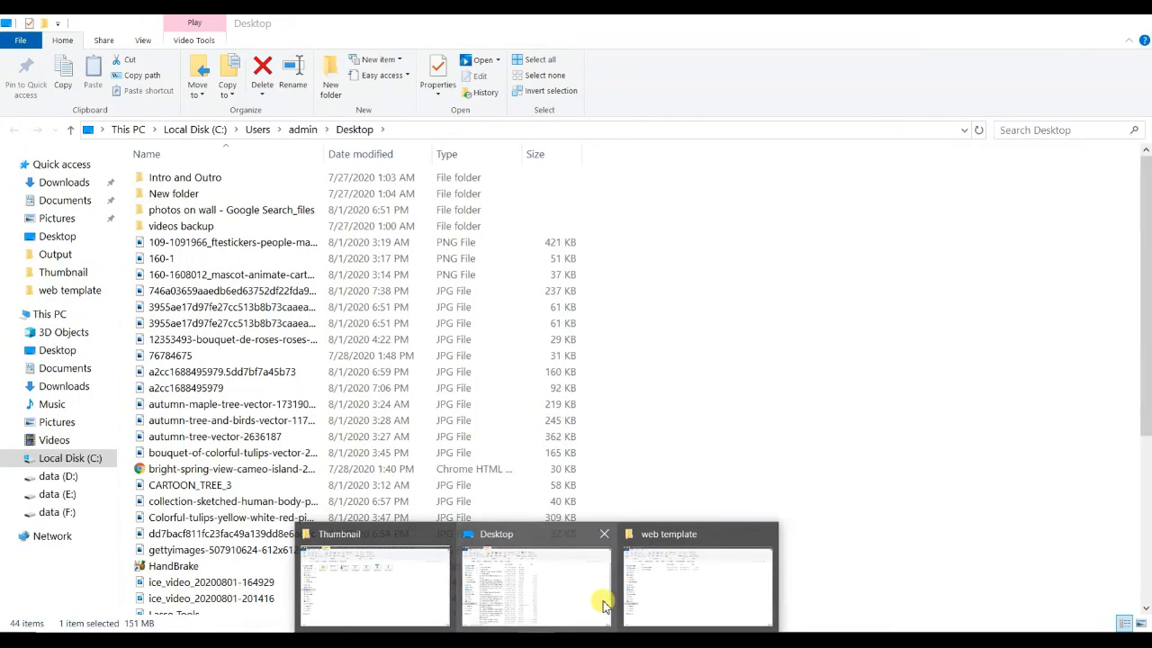
pyautogui.click(603, 604)
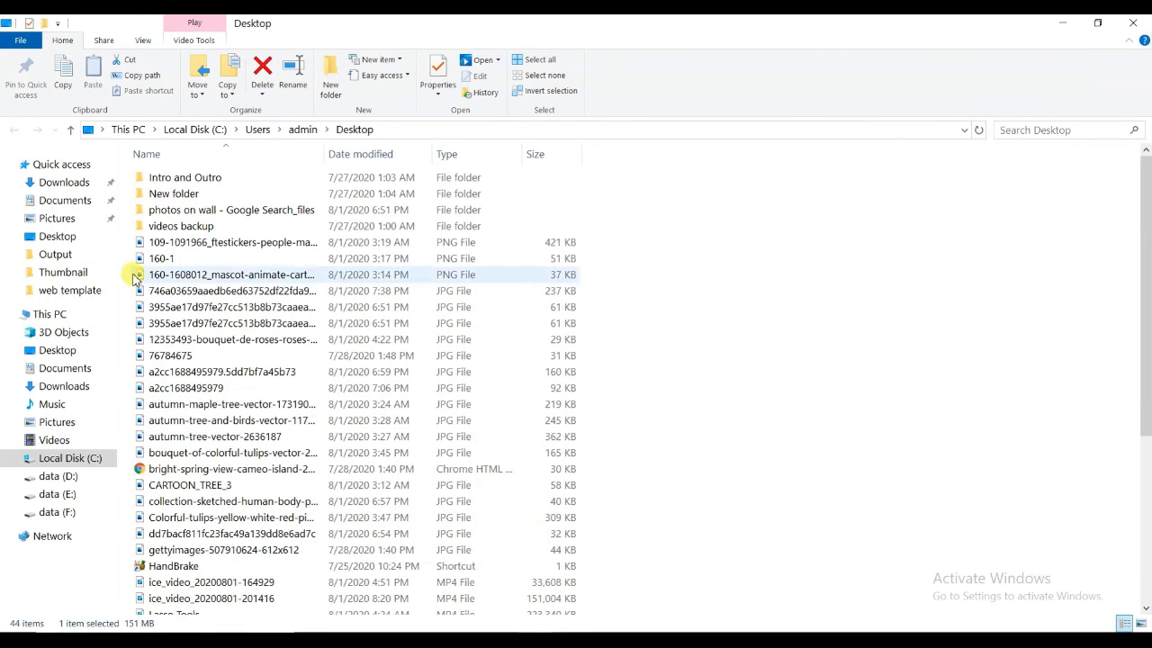
pyautogui.click(64, 368)
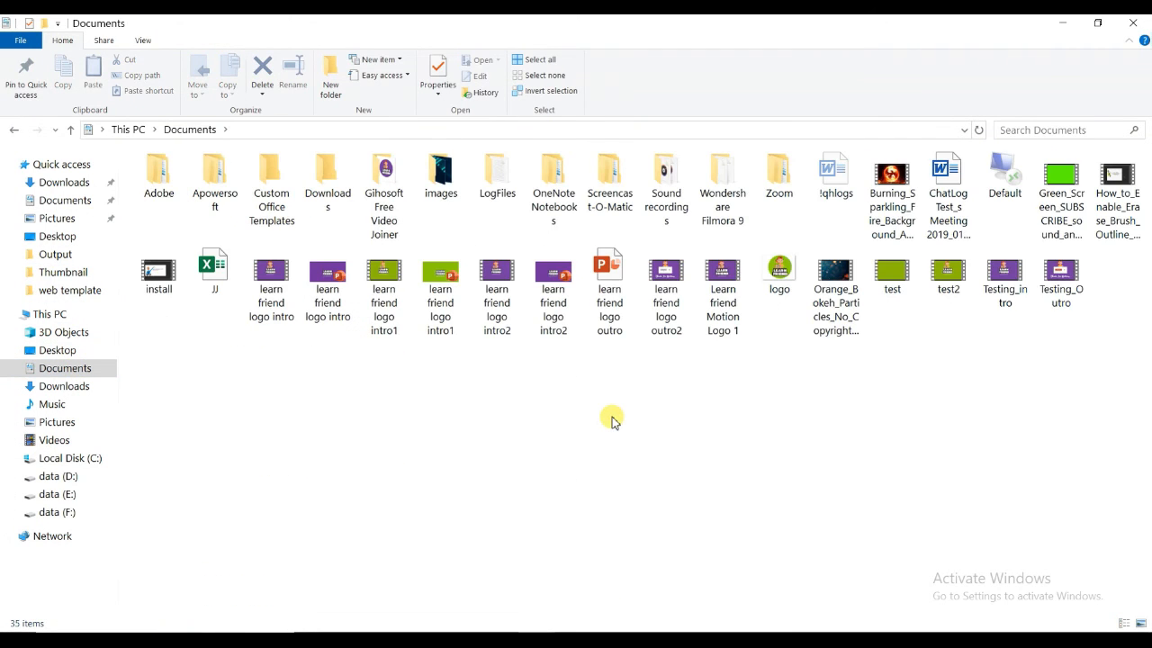
pyautogui.doubleClick(441, 176)
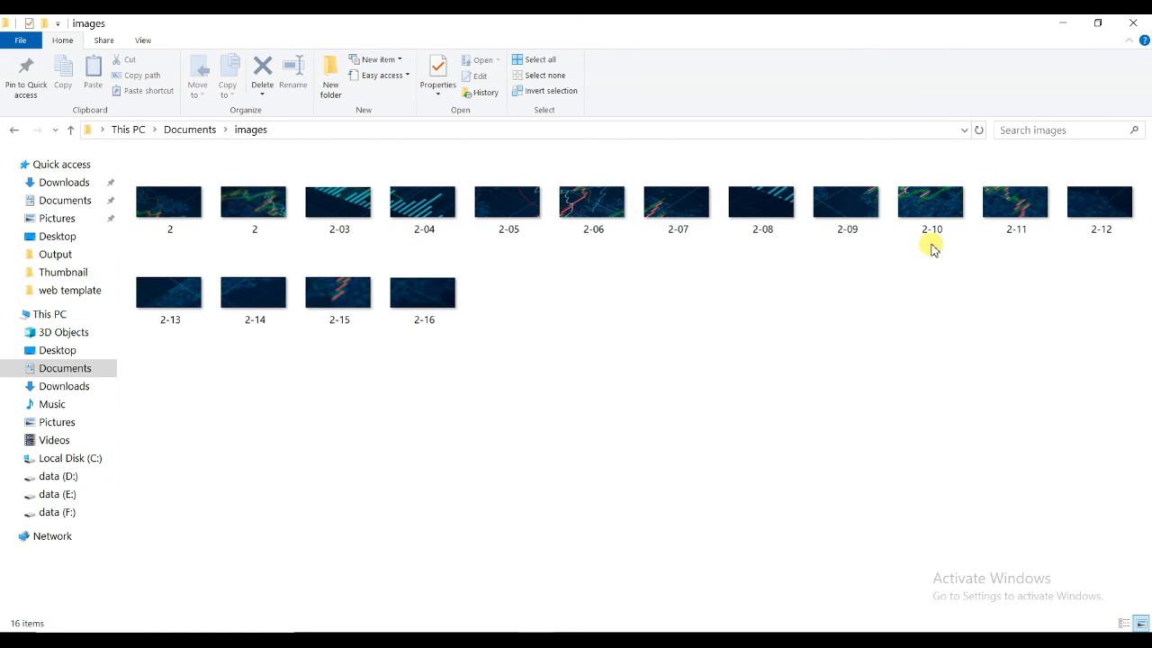
# Step: Preview the first few exported slice images up to 2-03.gif in Photos and close the viewer
pyautogui.click(165, 210)
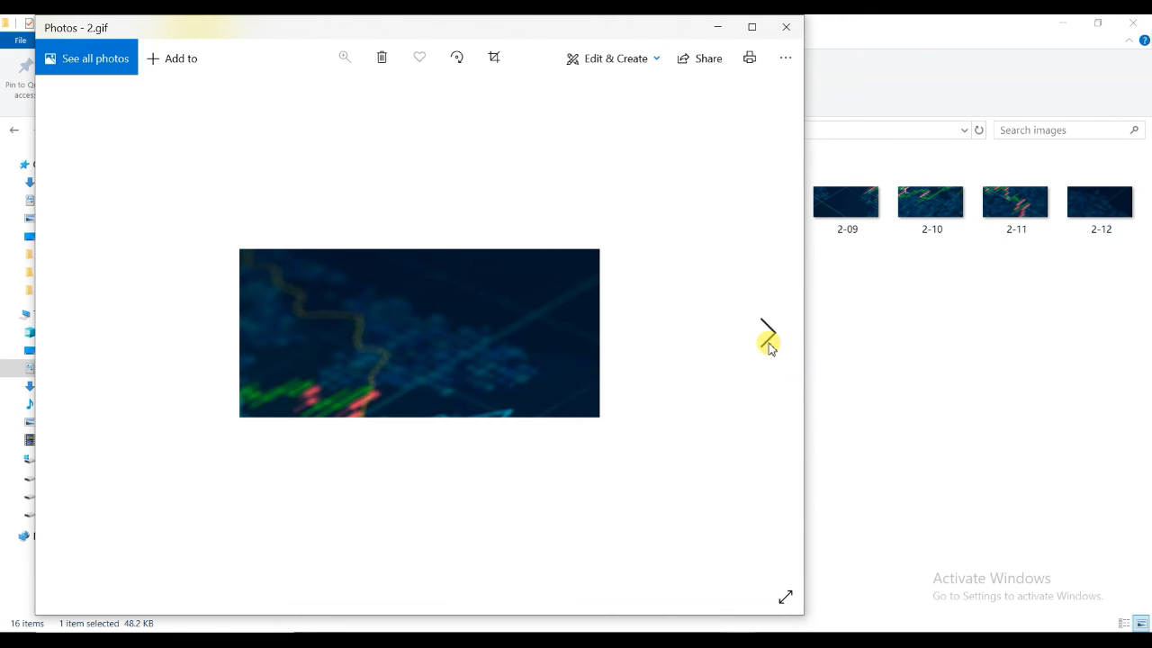
pyautogui.click(767, 334)
pyautogui.click(767, 335)
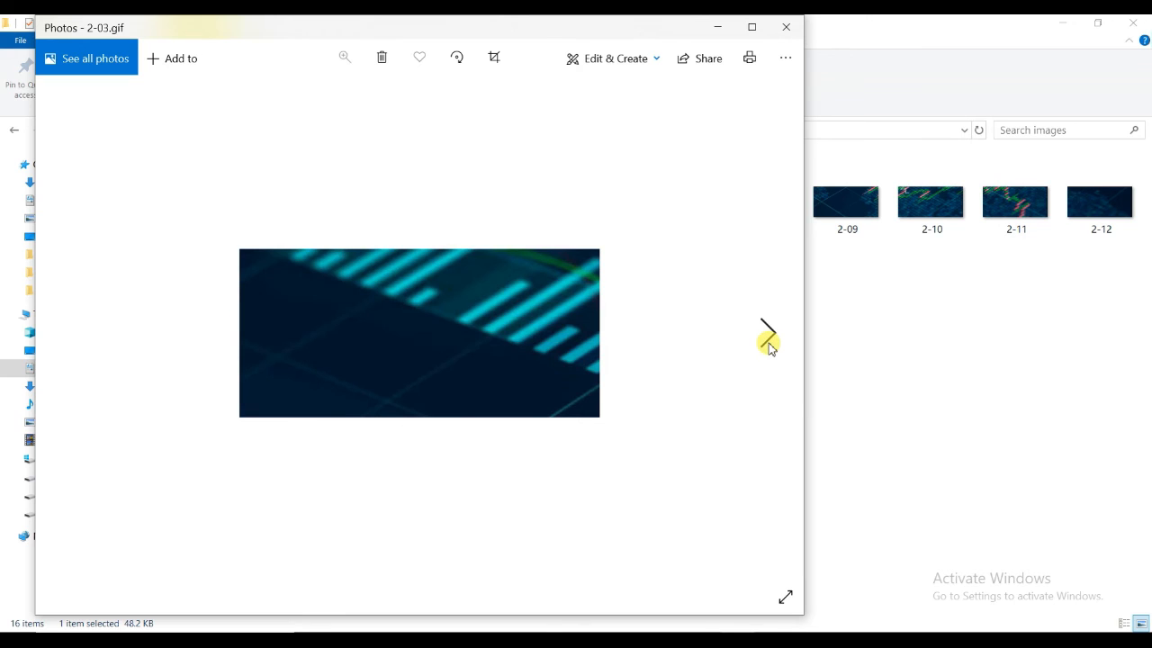
pyautogui.click(788, 31)
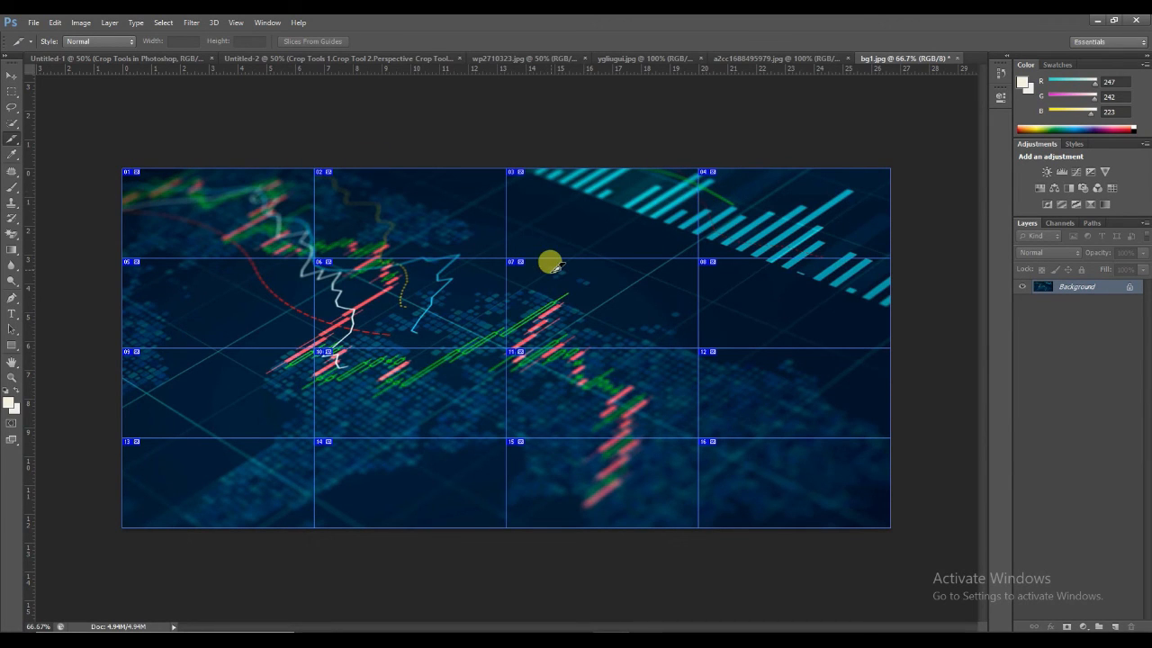
# Step: Return to Photoshop and shift the top row's first slice rightward with the Slice Select tool so it overlaps the second slice
pyautogui.click(11, 139)
pyautogui.click(60, 171)
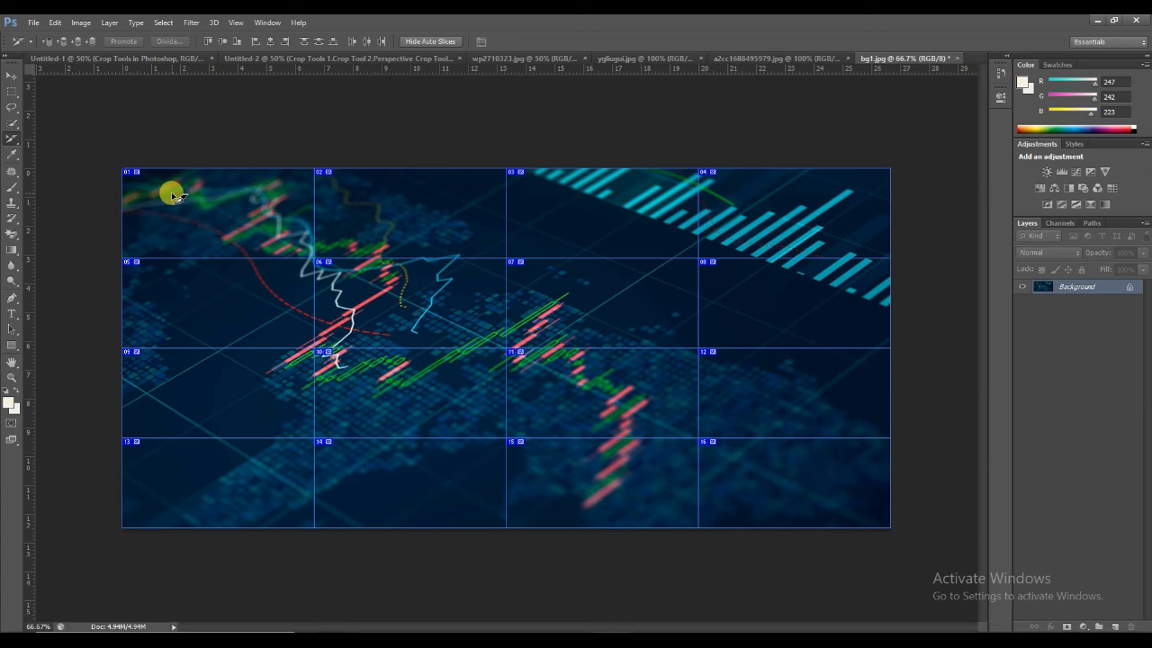
pyautogui.moveTo(200, 190)
pyautogui.mouseDown()
pyautogui.moveTo(297, 192)
pyautogui.moveTo(198, 194)
pyautogui.mouseUp()
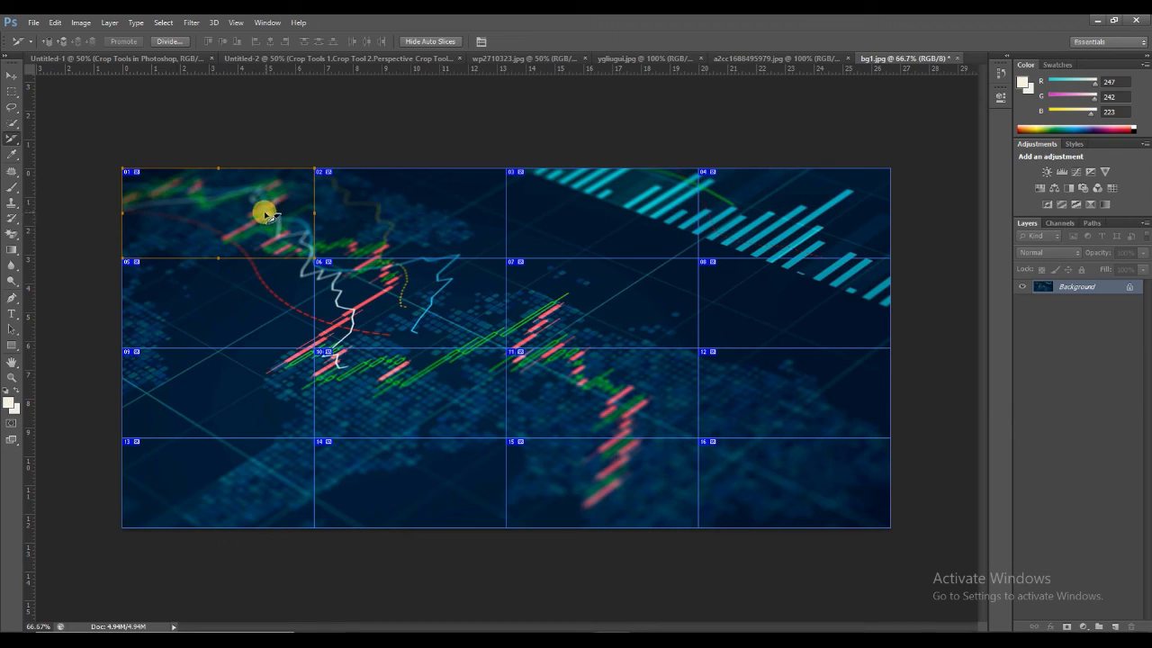
pyautogui.moveTo(256, 209); pyautogui.dragTo(339, 205)
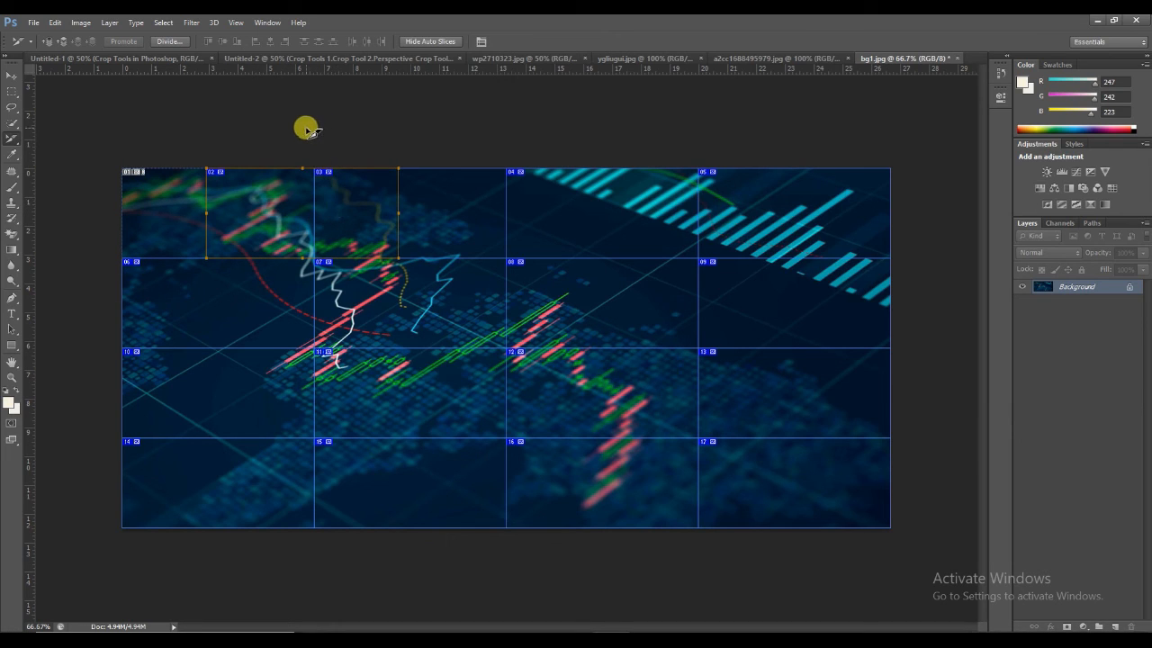
# Step: Try to shift slice 03 in the top row rightward with the Slice tool
pyautogui.click(12, 75)
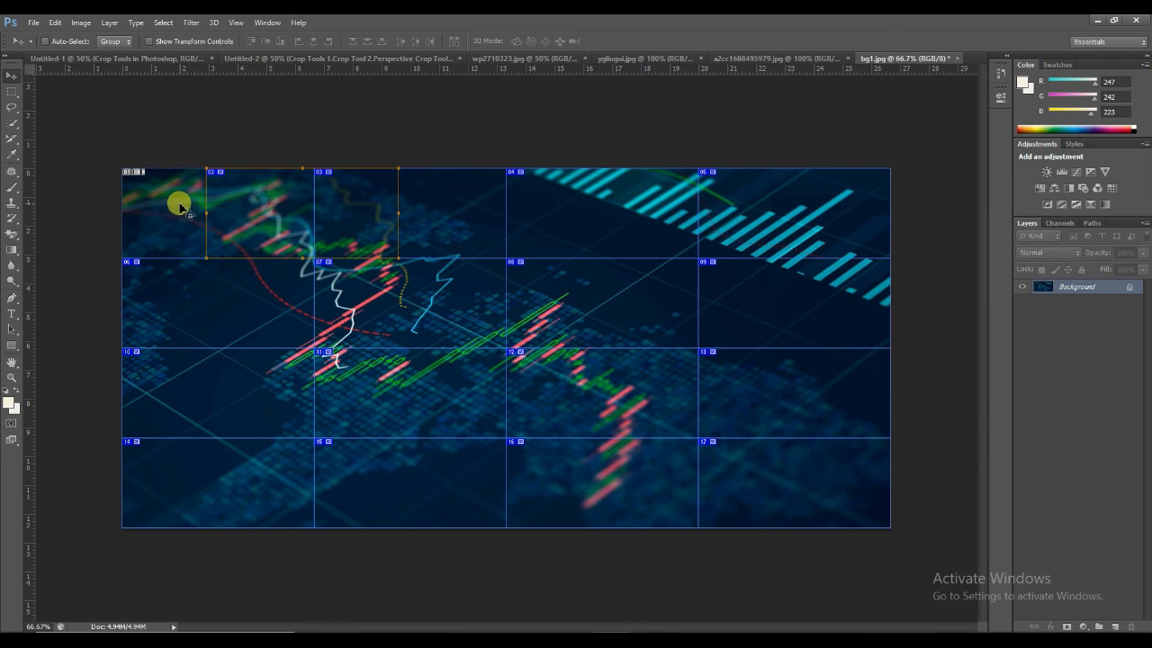
pyautogui.click(12, 139)
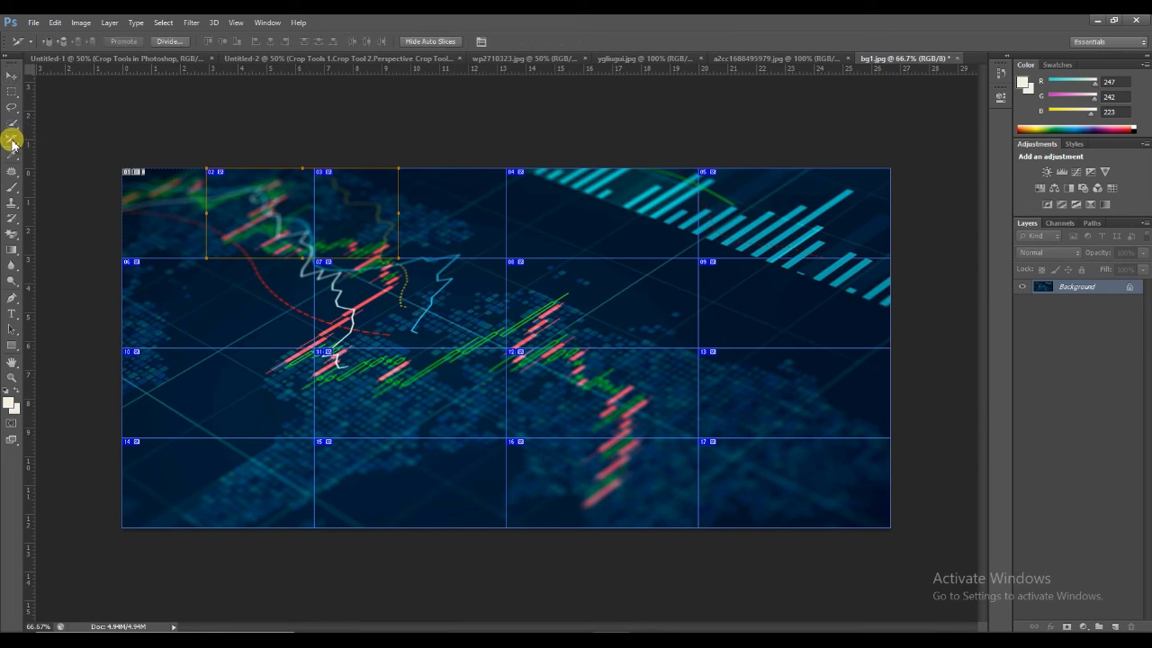
pyautogui.moveTo(12, 143); pyautogui.dragTo(54, 160)
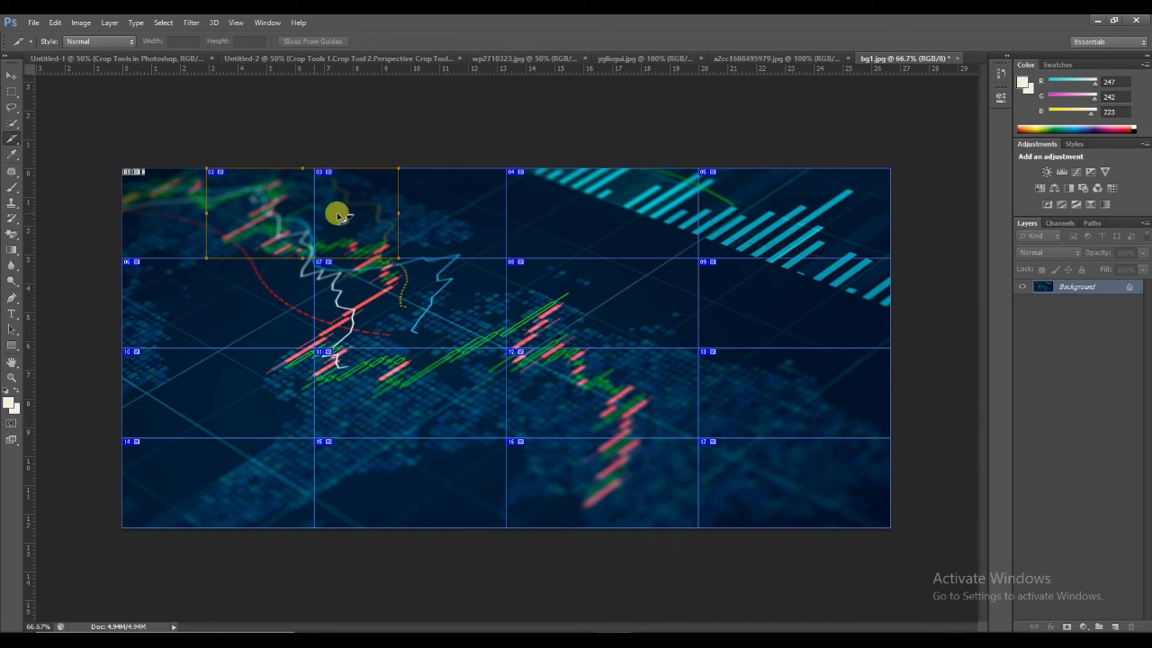
pyautogui.moveTo(360, 196); pyautogui.dragTo(481, 195)
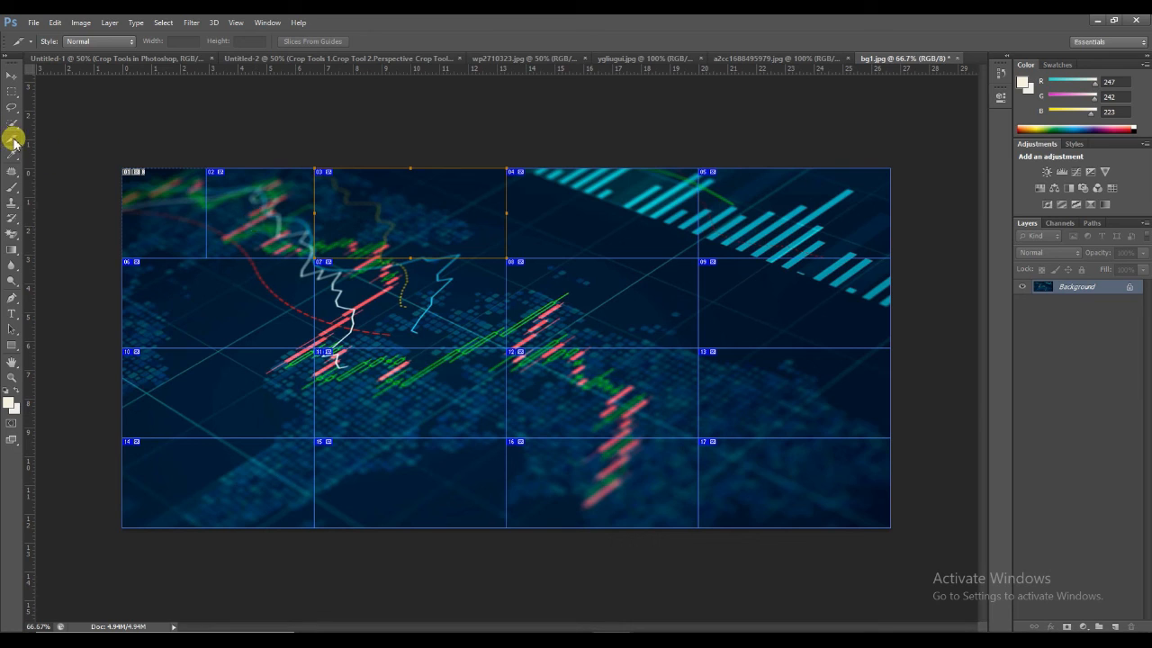
# Step: Shift the second row's first and third slices rightward over their neighbours with the Slice Select tool
pyautogui.moveTo(11, 138); pyautogui.dragTo(57, 171)
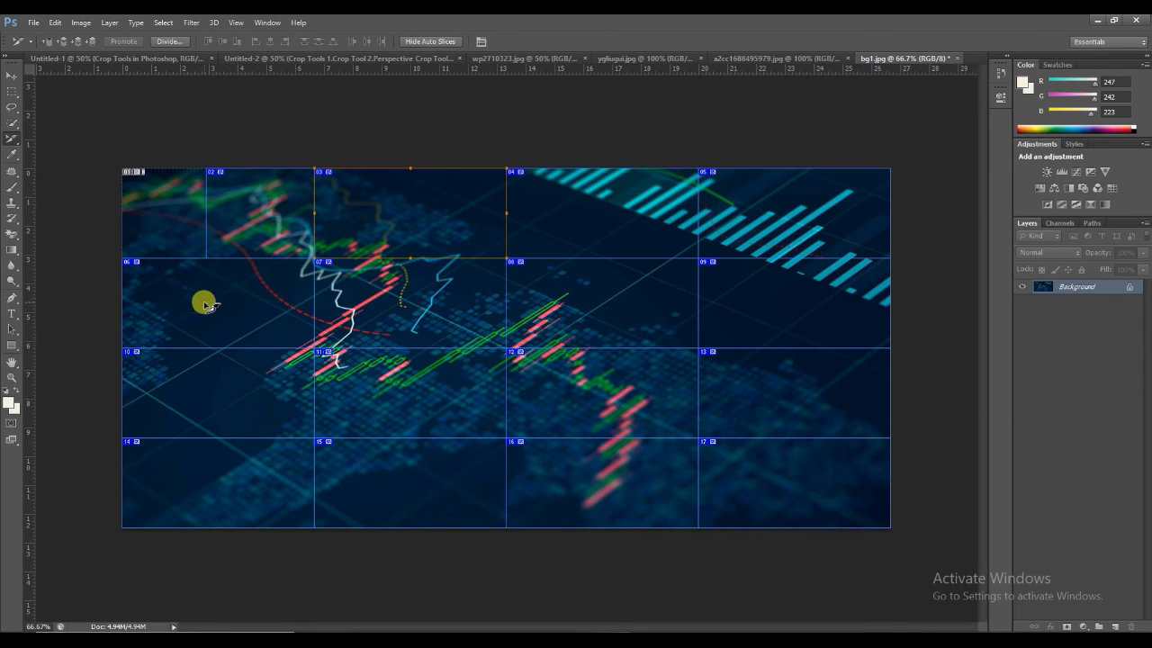
pyautogui.moveTo(206, 305); pyautogui.dragTo(364, 303)
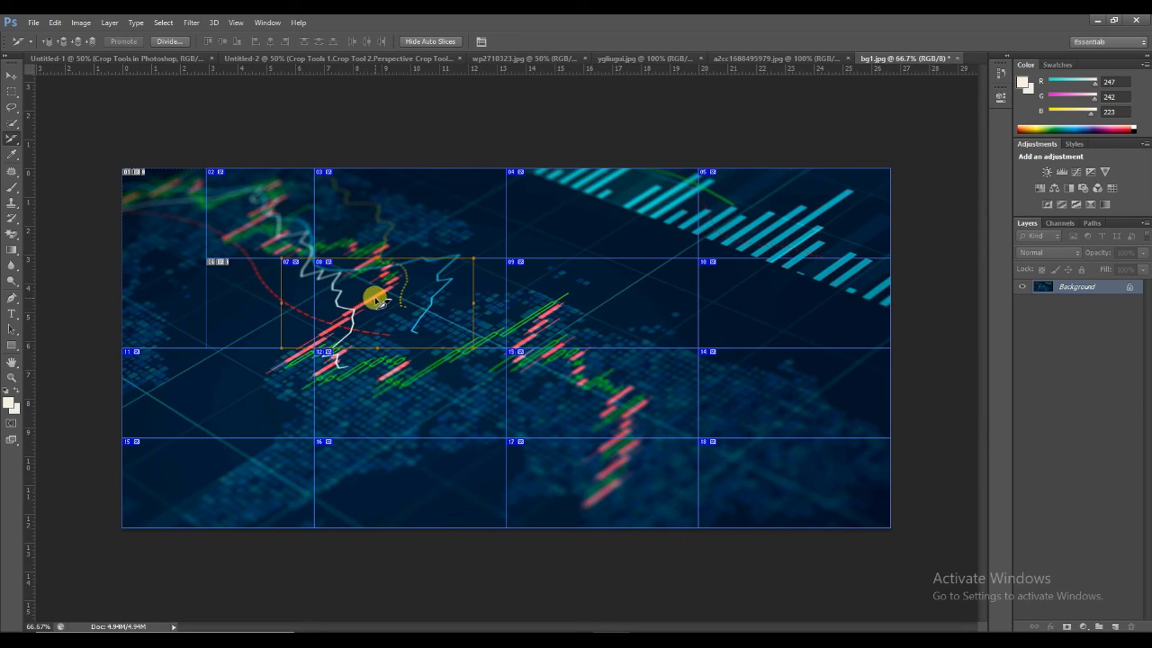
pyautogui.moveTo(572, 289); pyautogui.dragTo(692, 288)
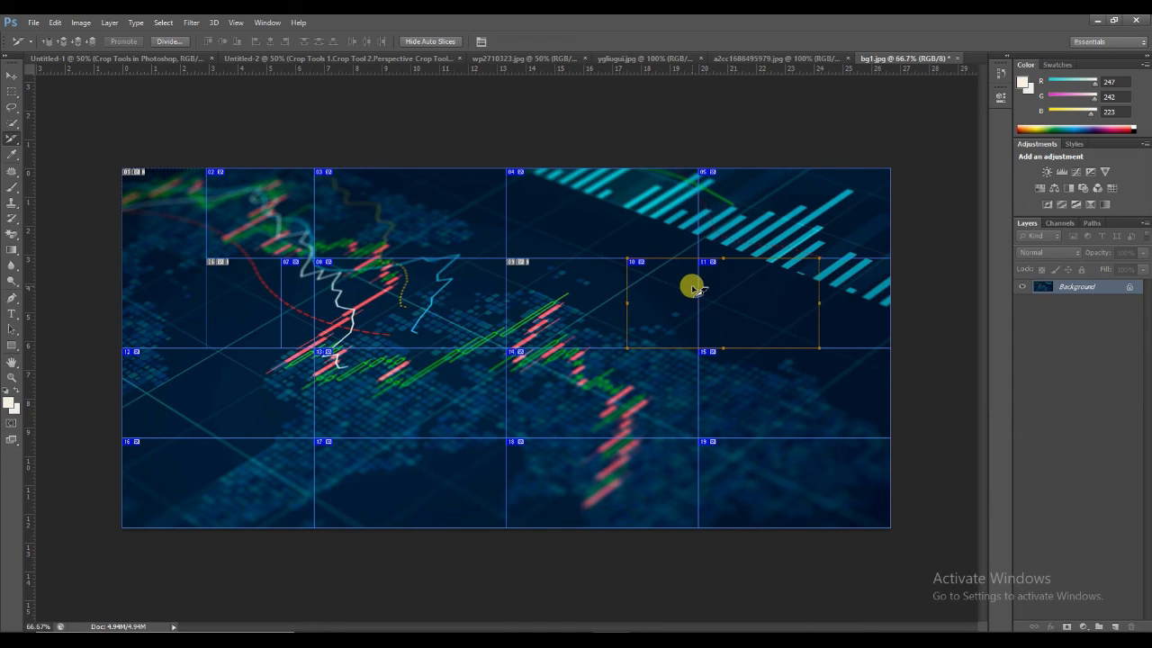
# Step: Shift the third row's second slice rightward over its neighbour and narrow that row's first slice from its right edge
pyautogui.click(402, 395)
pyautogui.moveTo(402, 395); pyautogui.dragTo(544, 396)
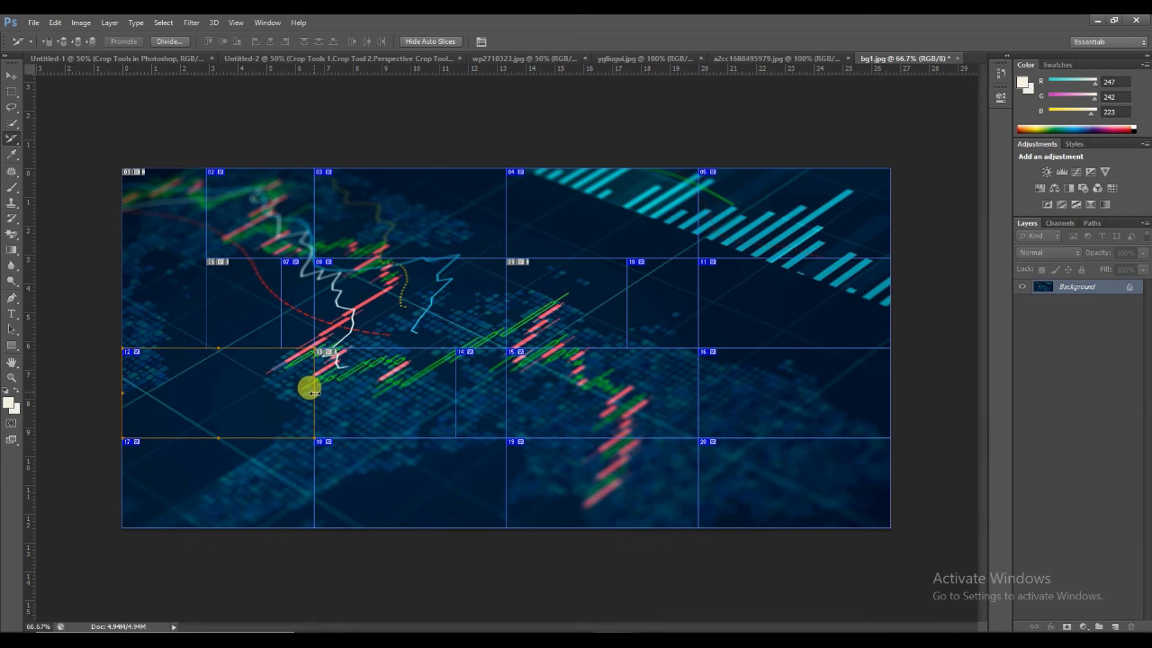
pyautogui.moveTo(313, 393); pyautogui.dragTo(206, 392)
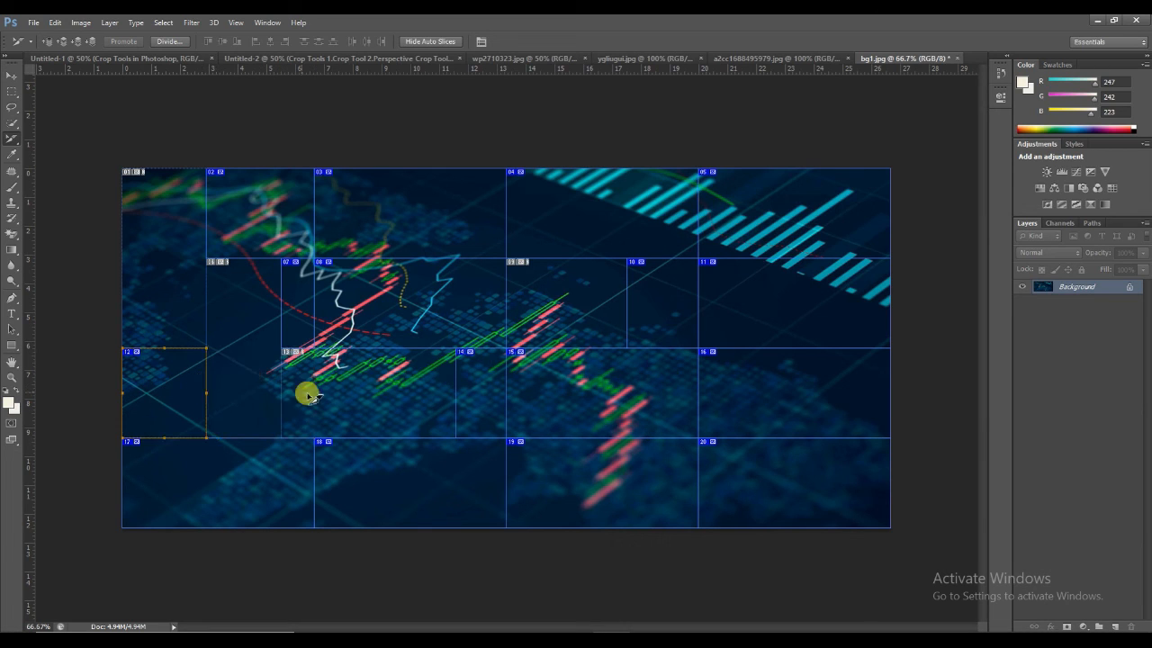